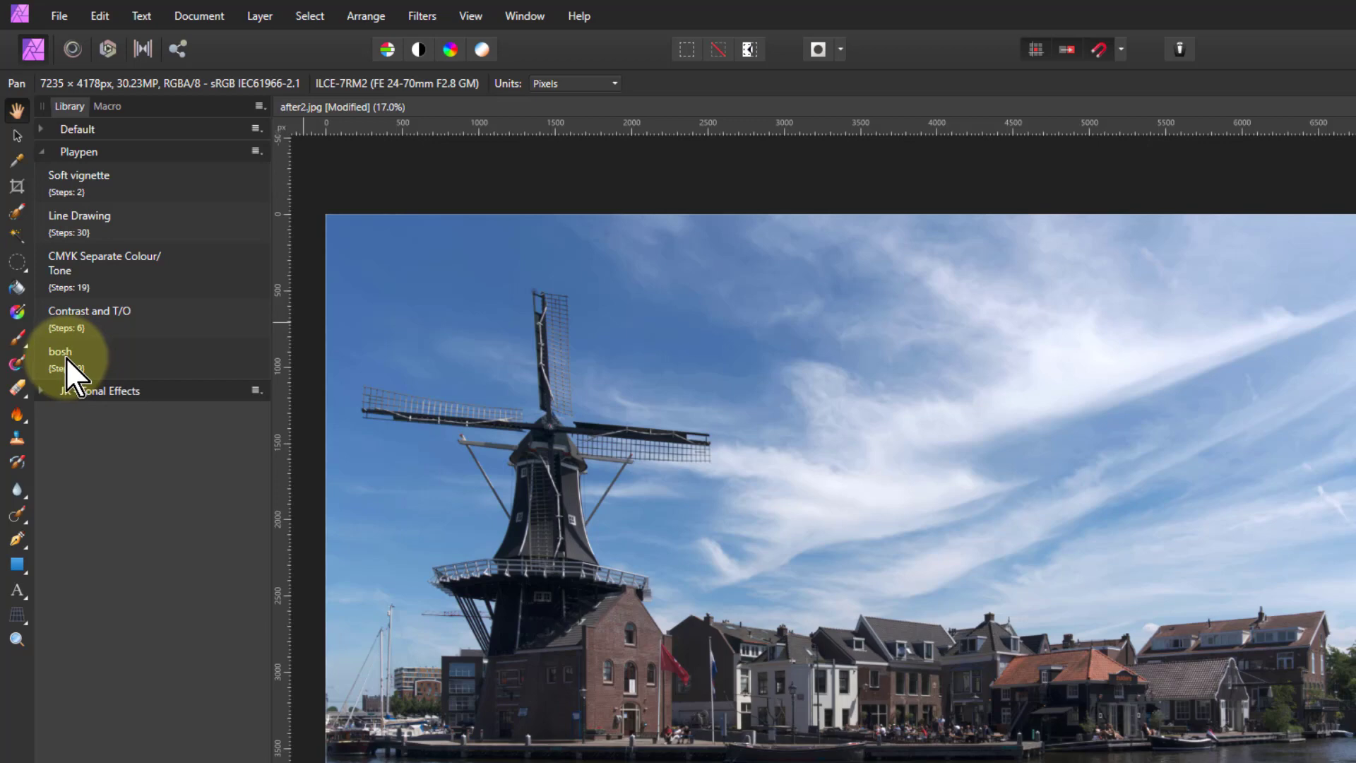
- Apply the bosh macro to the windmill photo, then step back to its bosh history entry
left_click(67, 359)
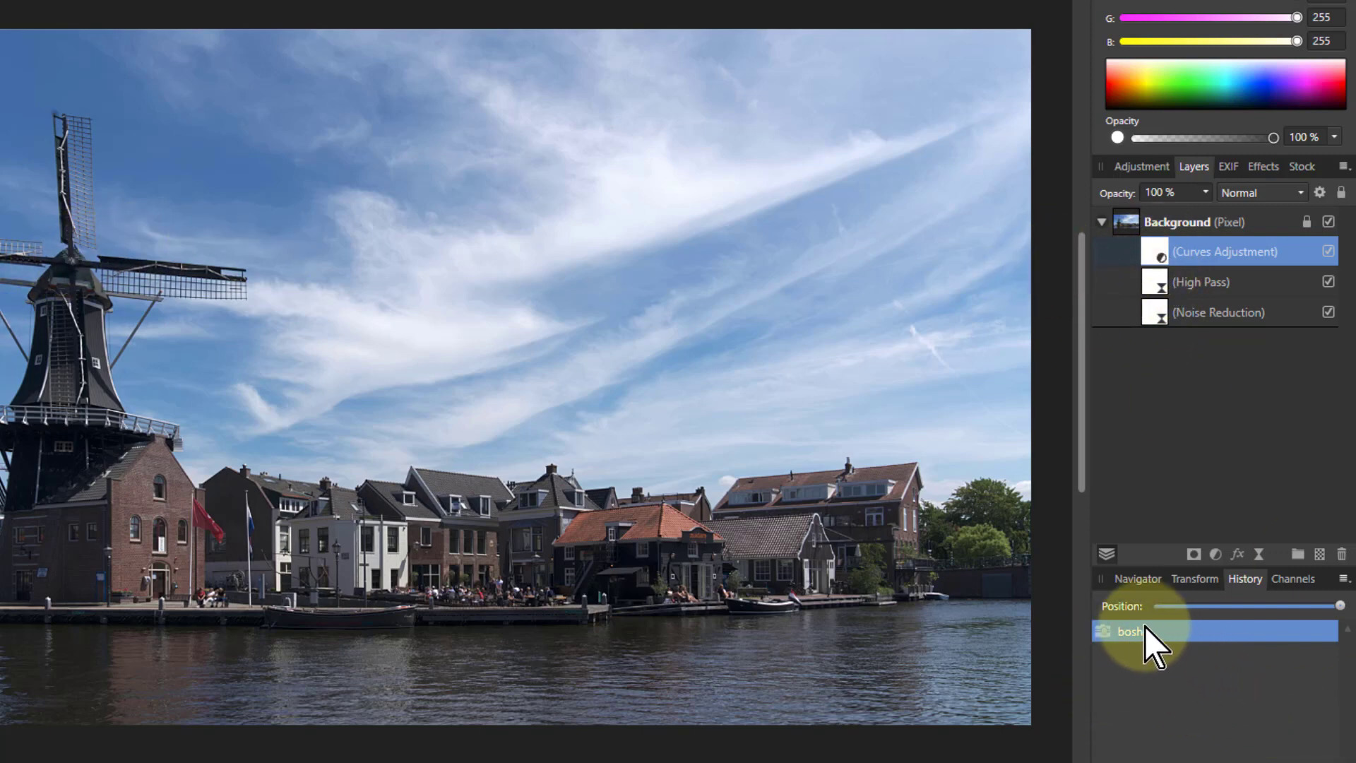
left_click(1170, 631)
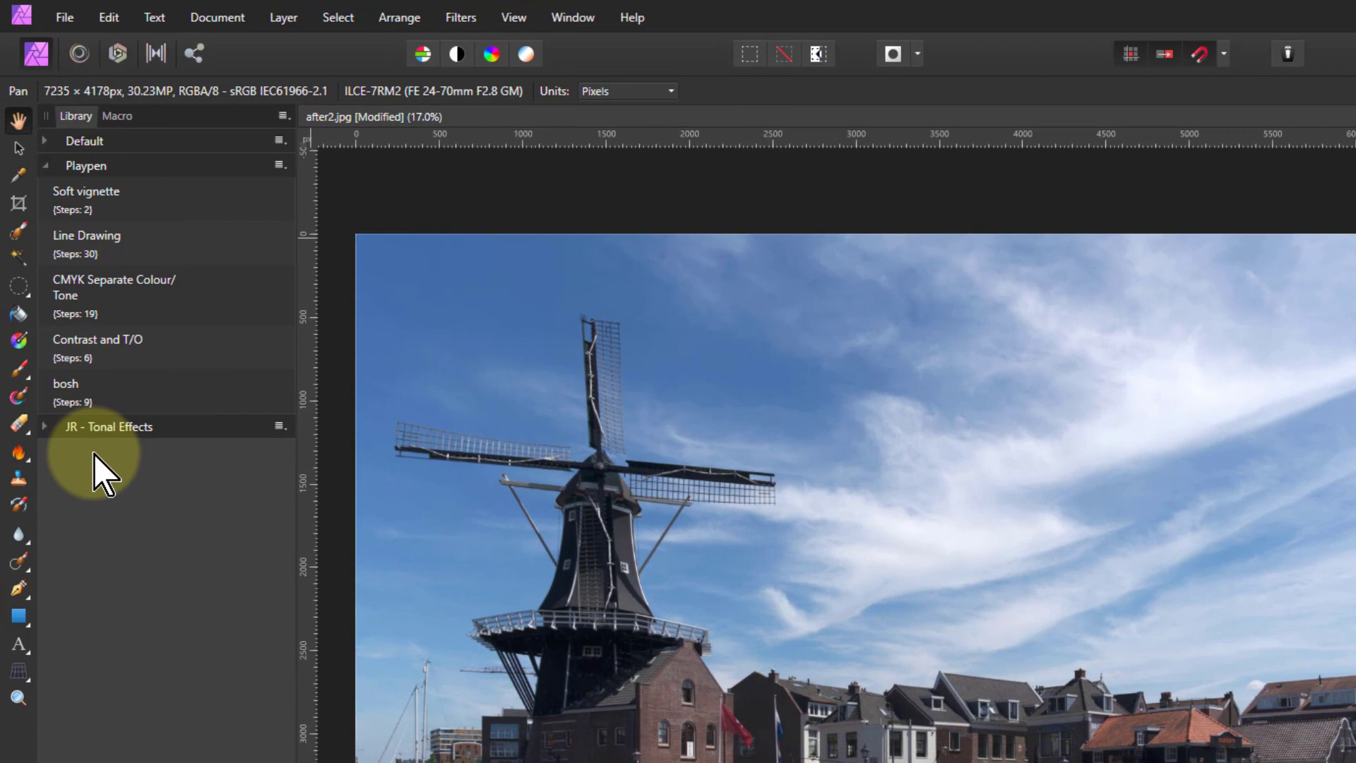
- Edit the bosh macro, unticking every step except Add noise reduction layer
right_click(110, 394)
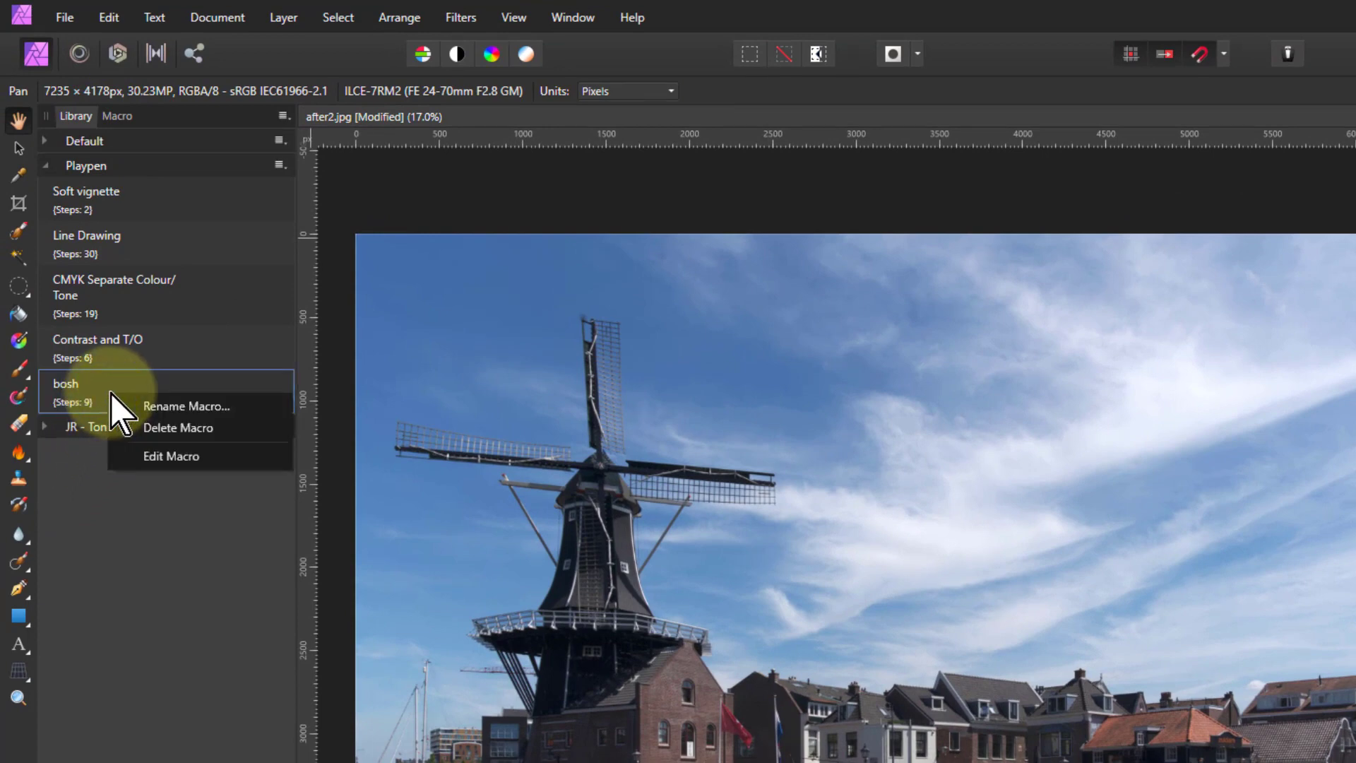
left_click(160, 460)
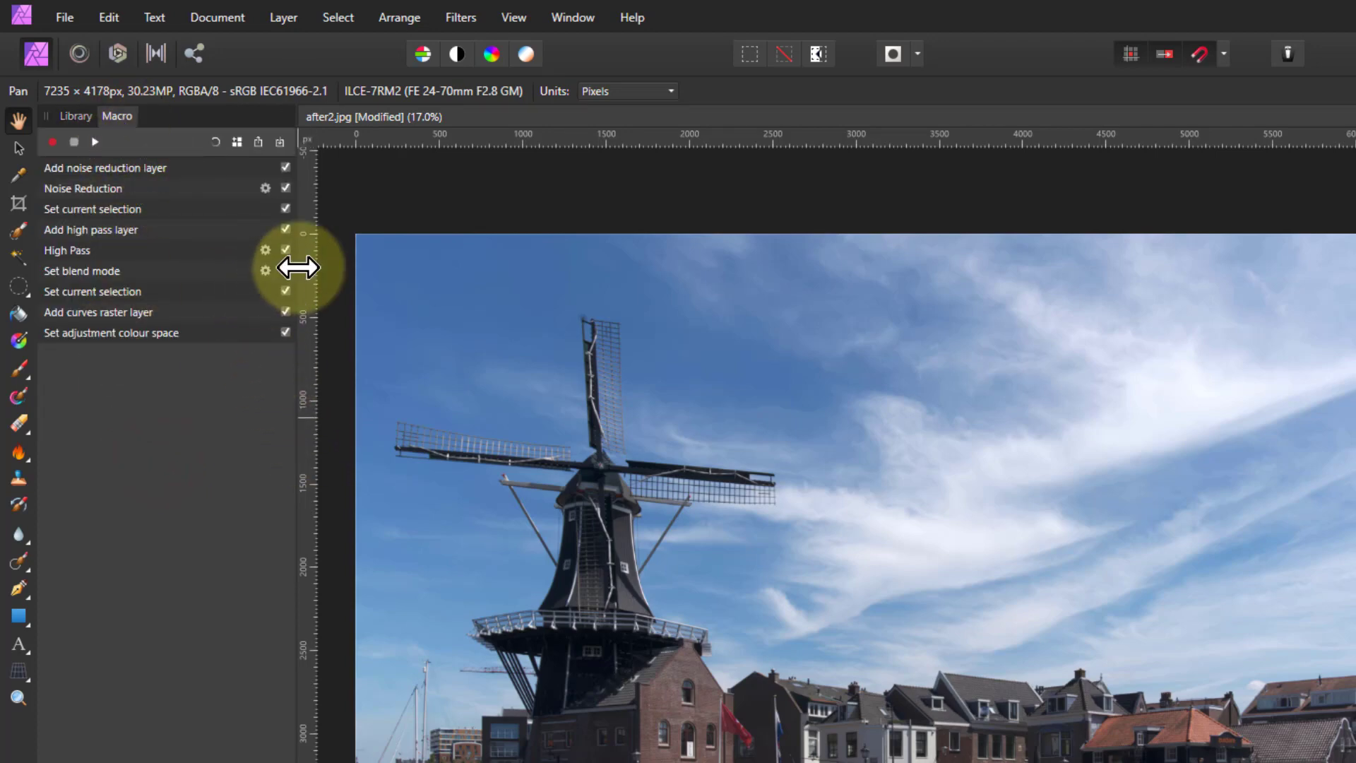
left_click(286, 332)
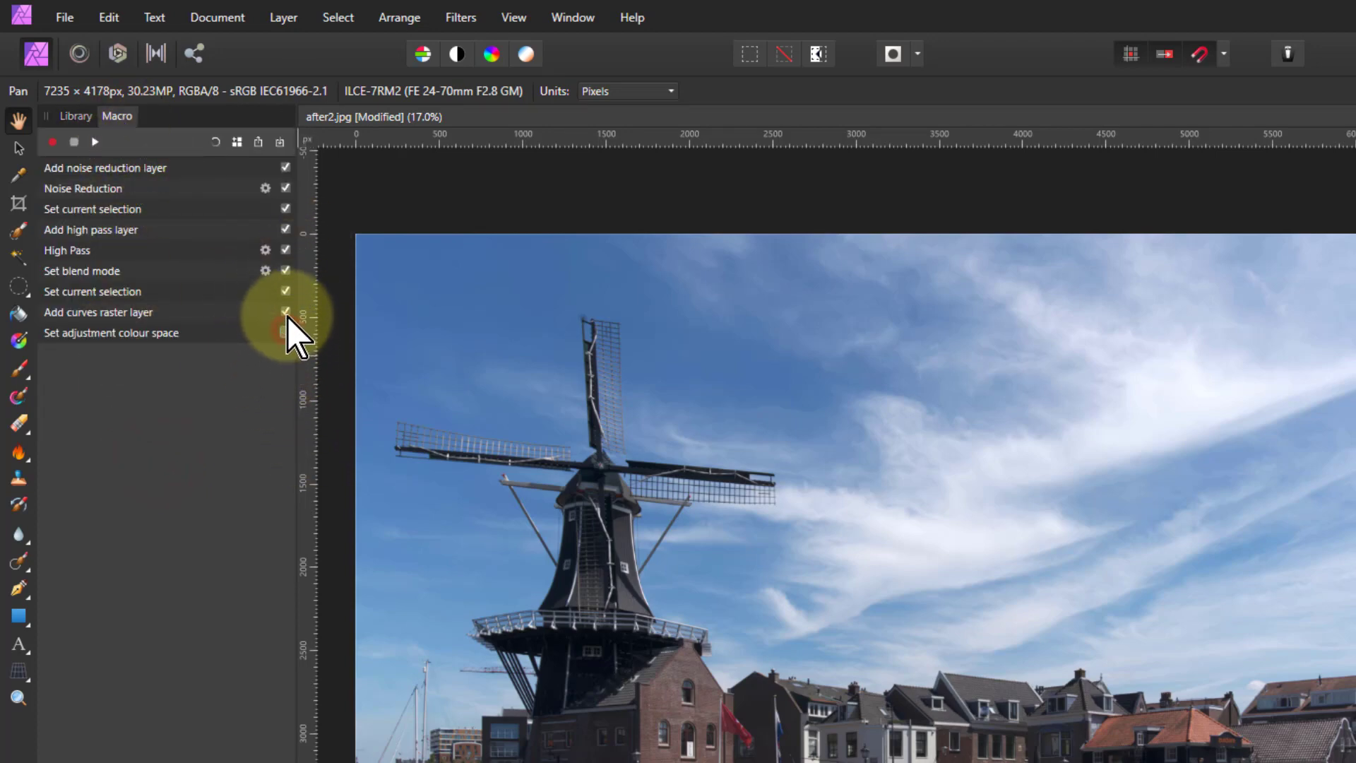
left_click(286, 250)
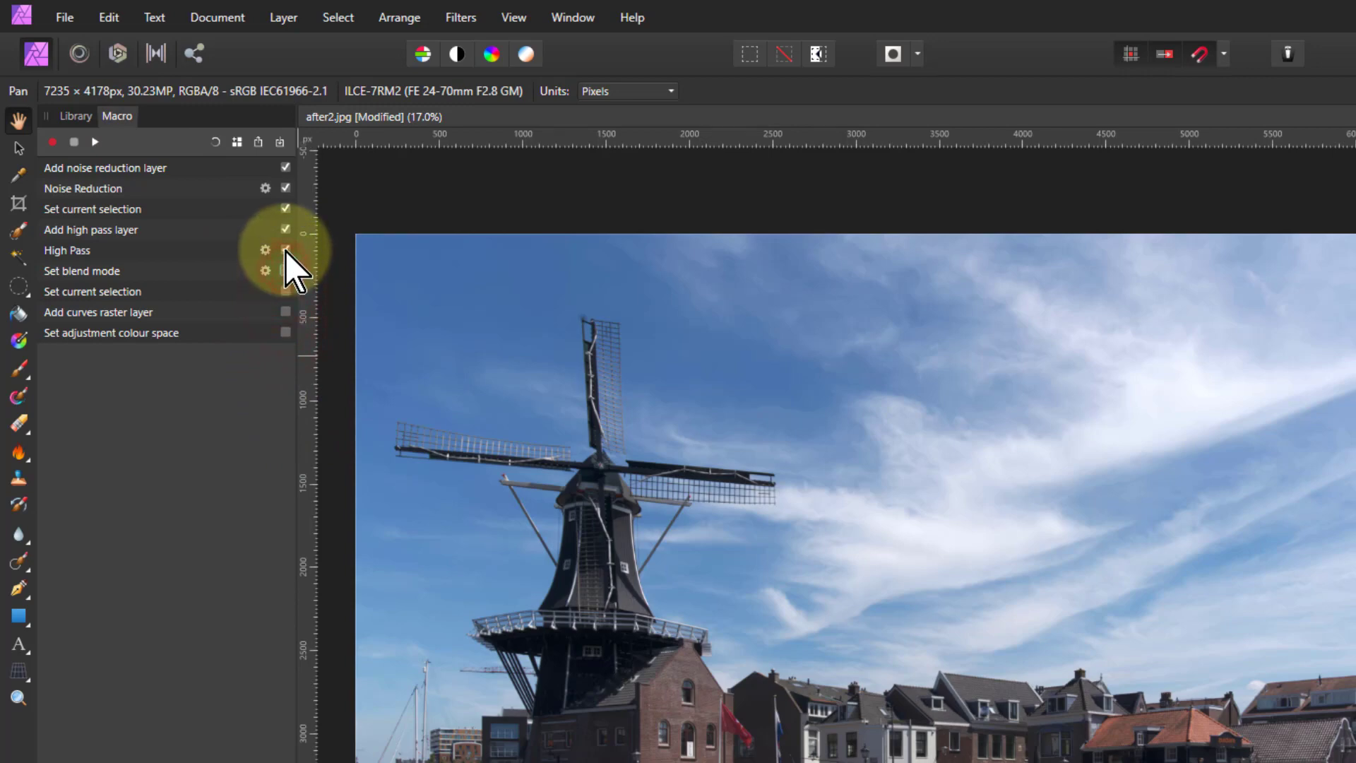
left_click(286, 229)
left_click(285, 208)
left_click(285, 188)
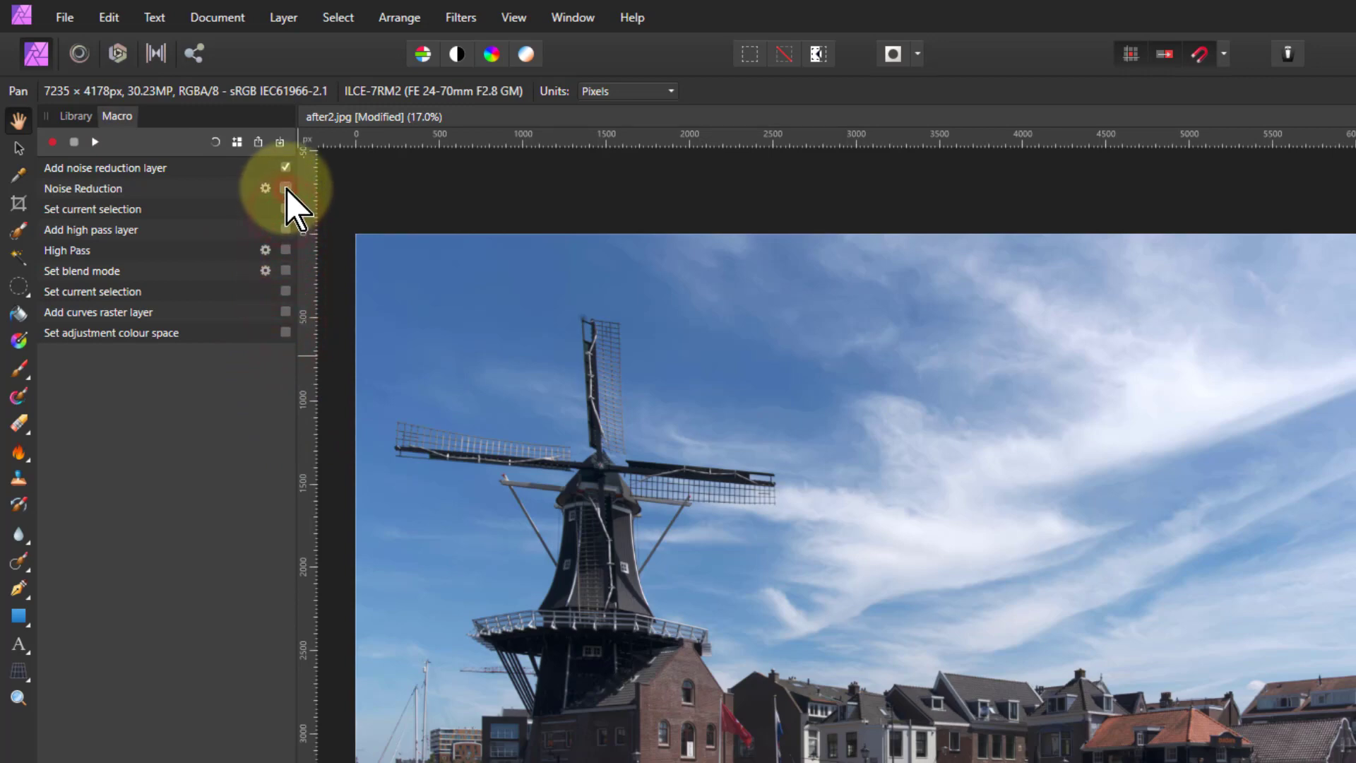
left_click(286, 168)
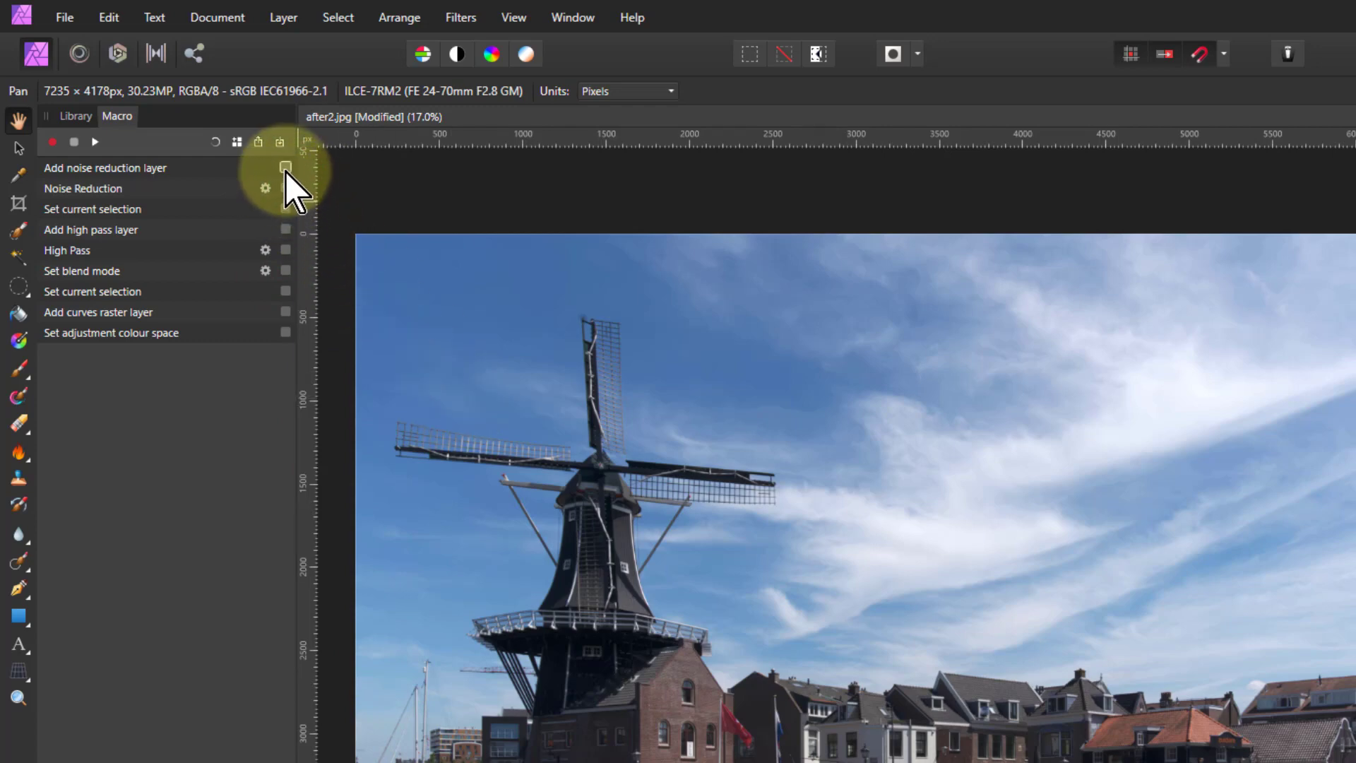
left_click(285, 167)
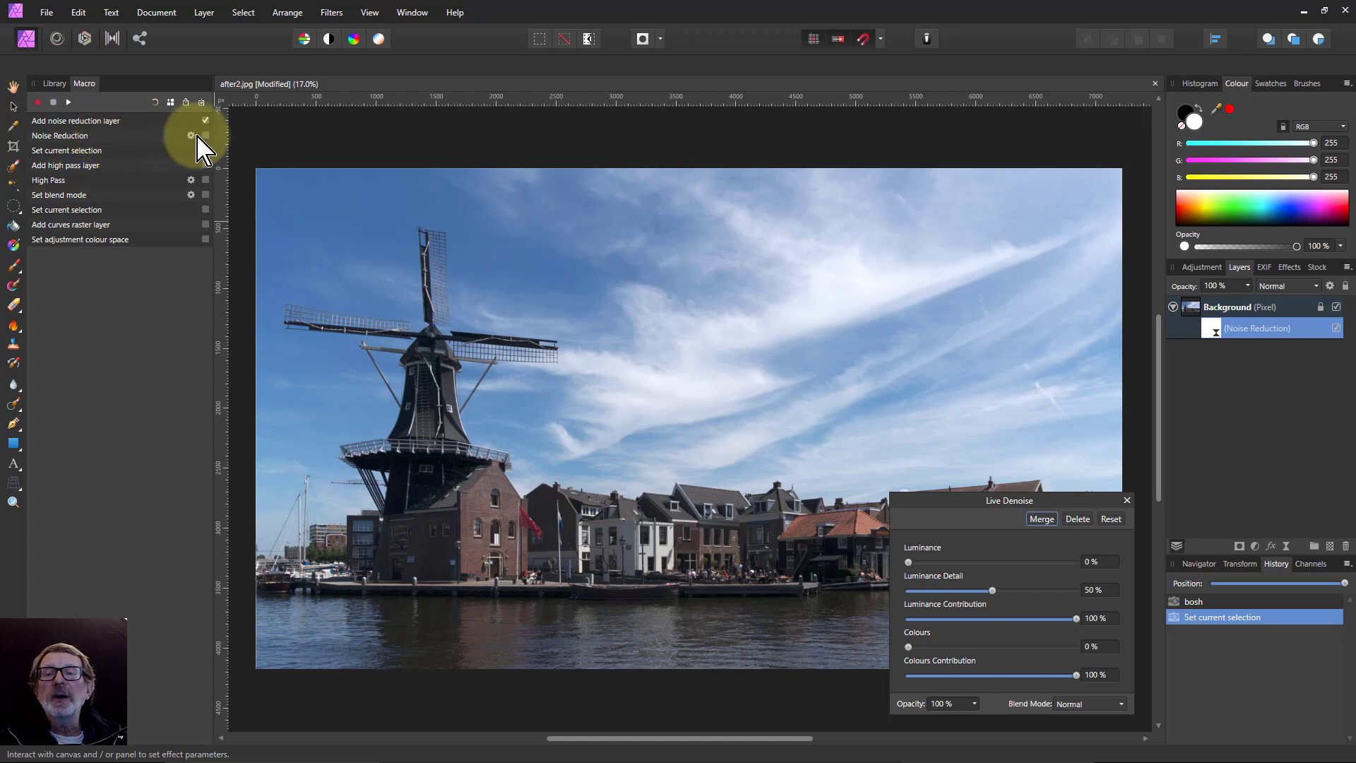
- Run only bosh's Noise Reduction step, giving the layer 10% Luminance, then untick it
left_click(206, 120)
left_click(205, 134)
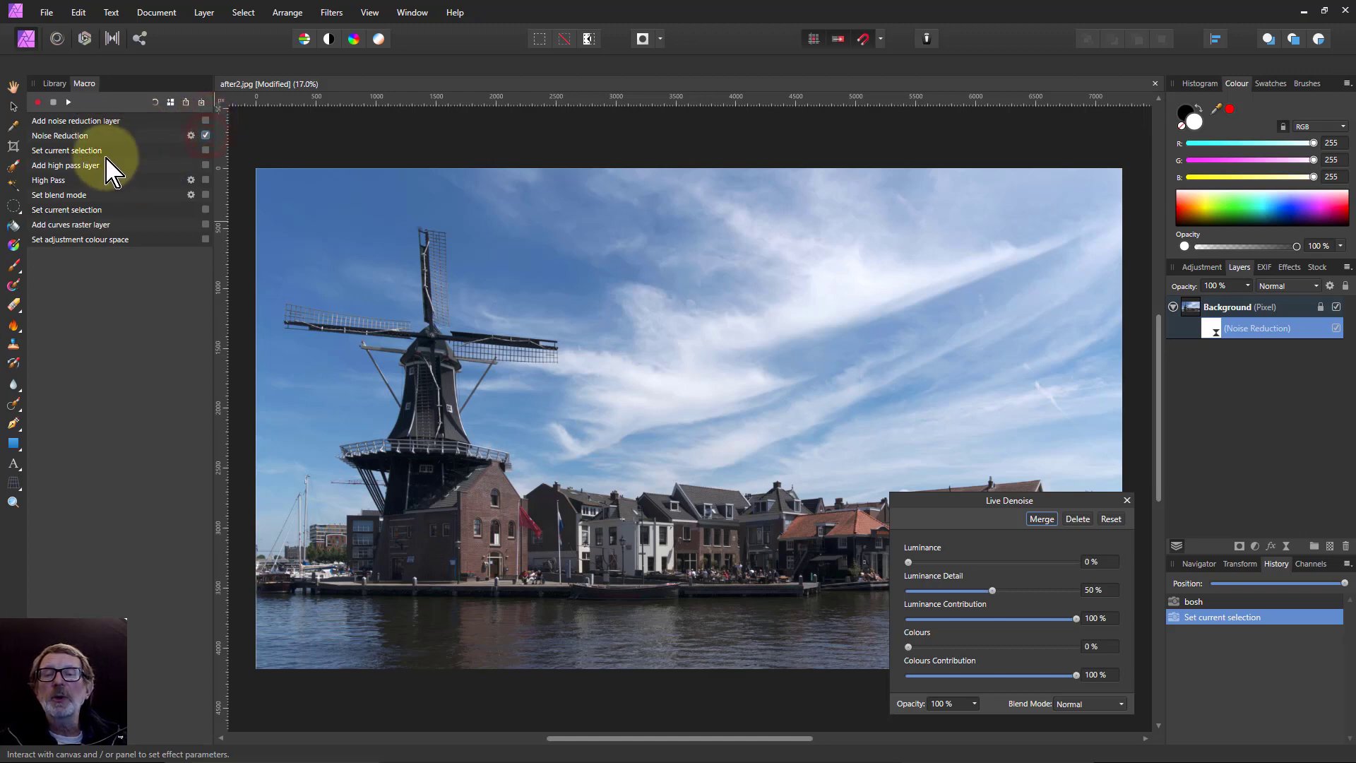
left_click(69, 103)
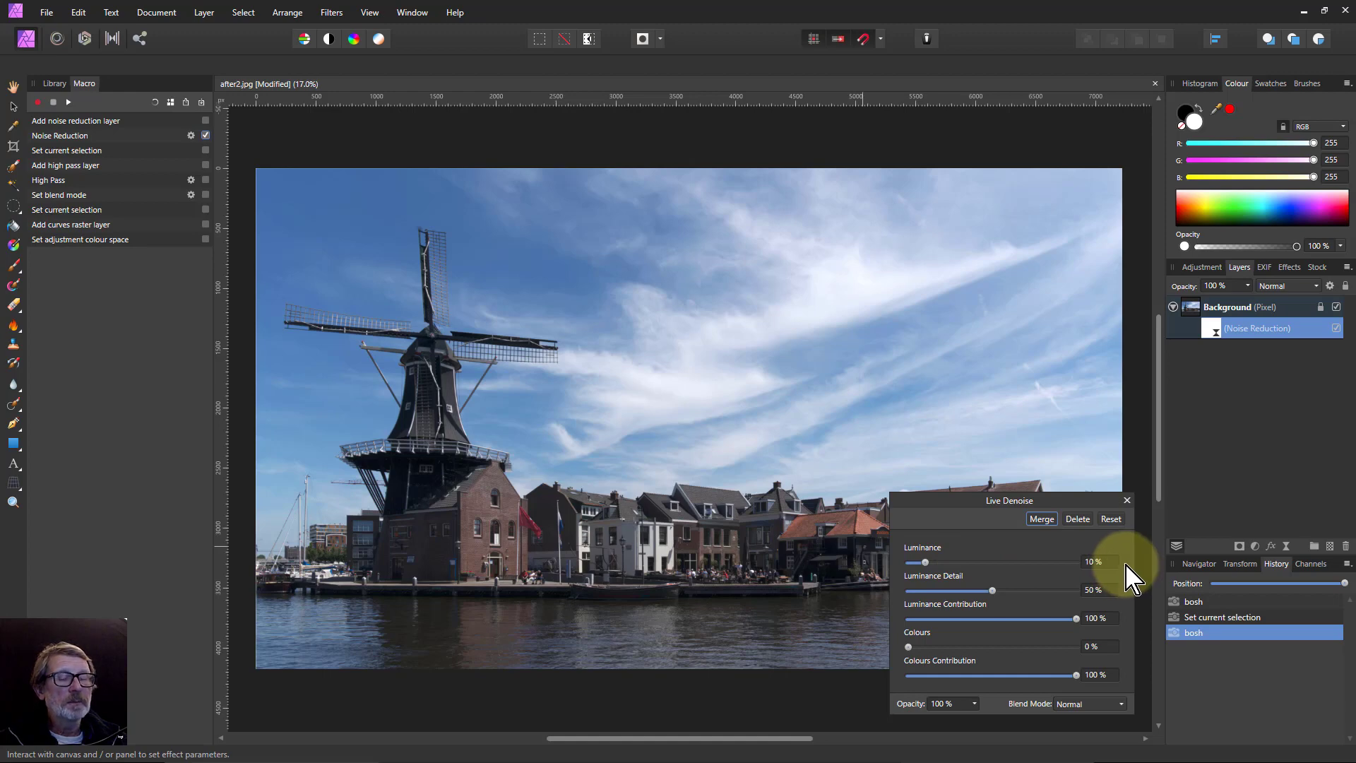
left_click(206, 136)
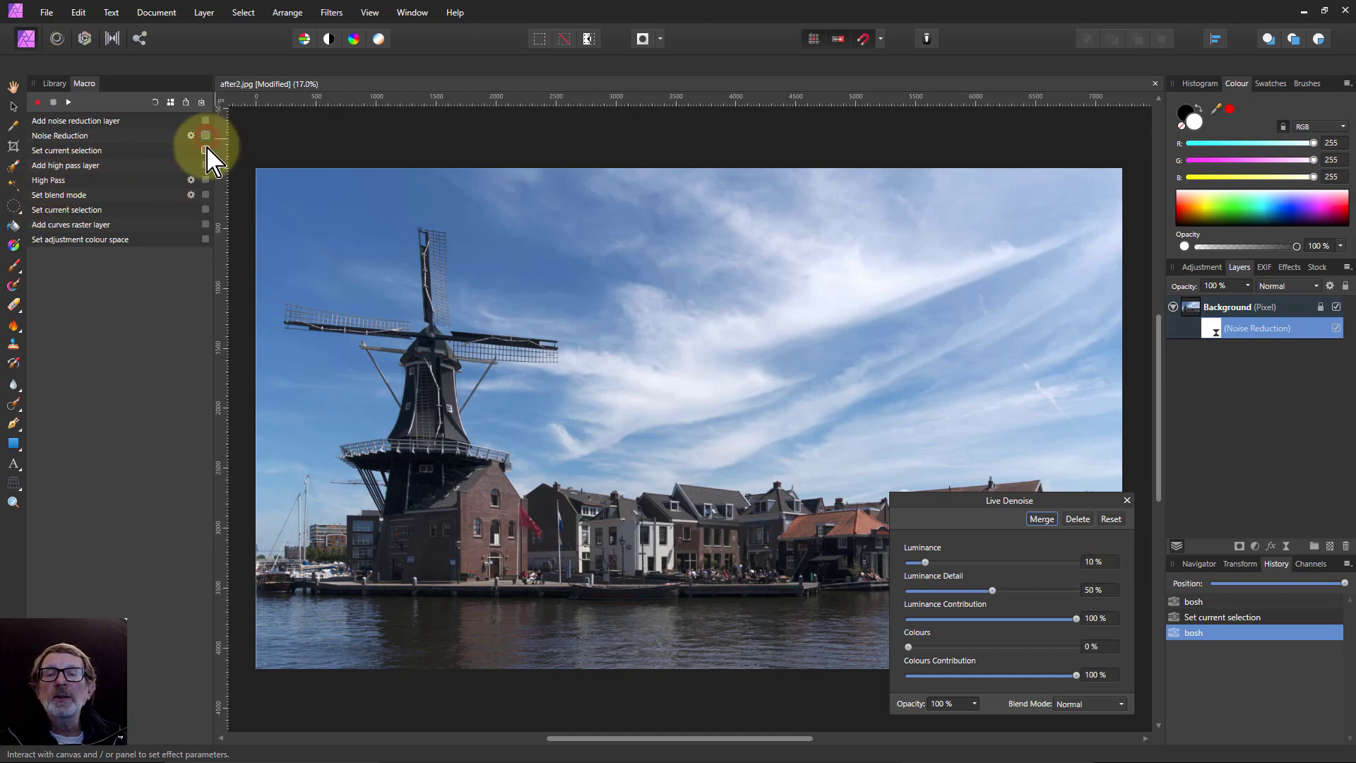
- Run bosh's Set current selection step, then its Add high pass layer step
left_click(206, 149)
left_click(69, 103)
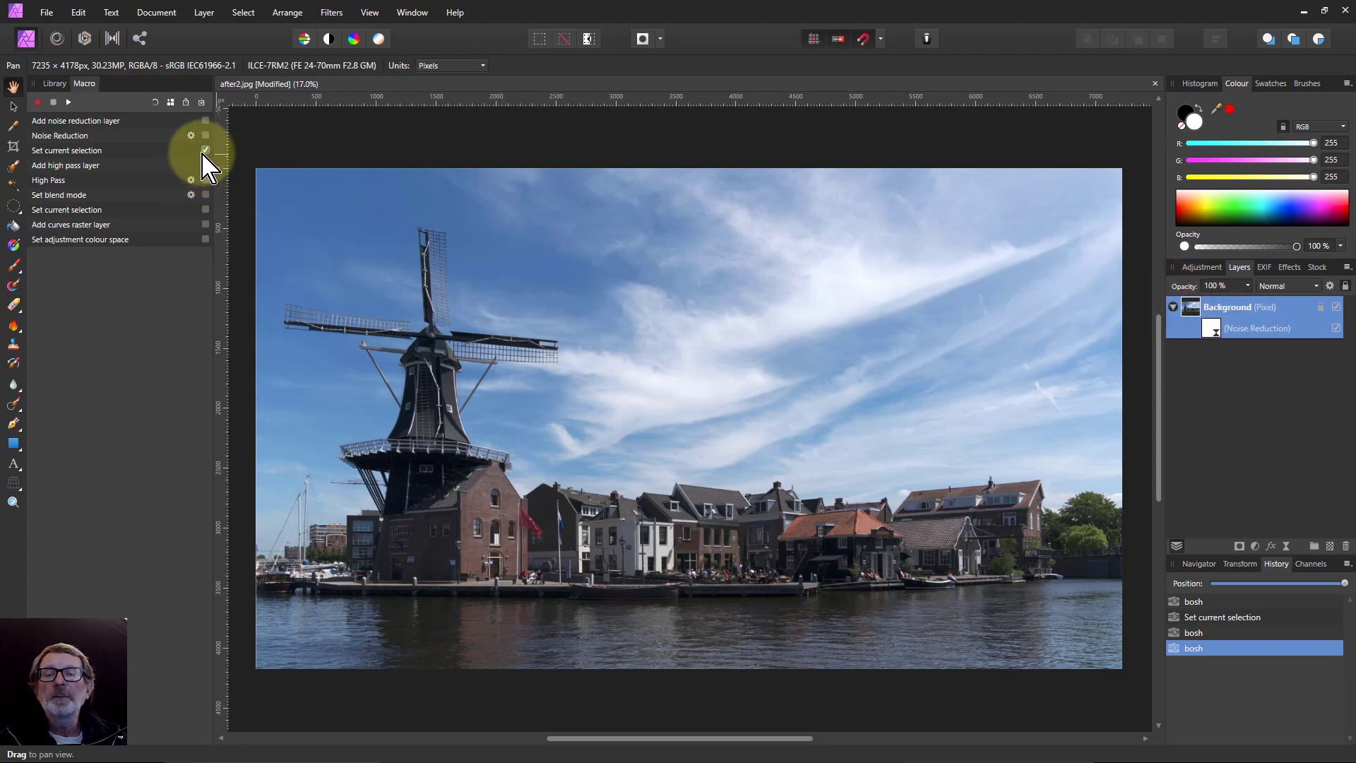
left_click(205, 150)
left_click(206, 166)
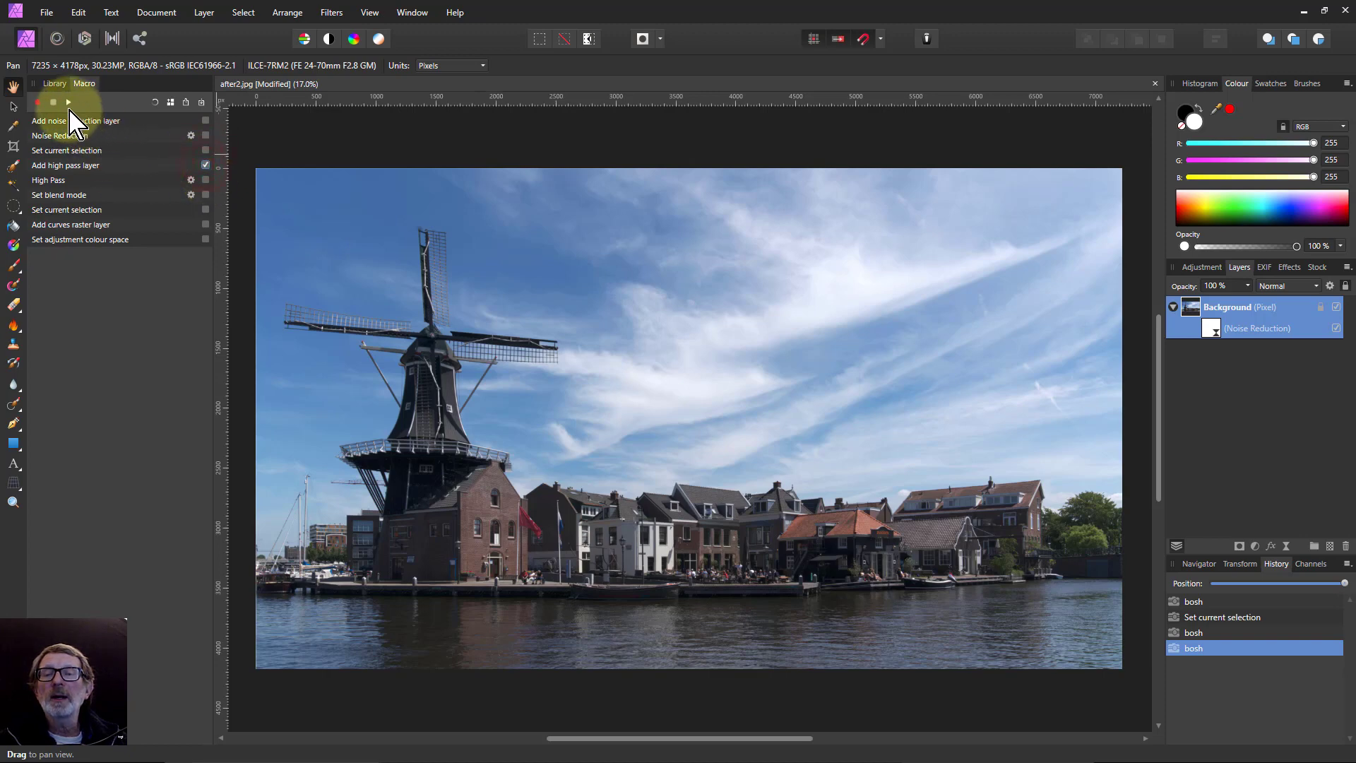
left_click(68, 102)
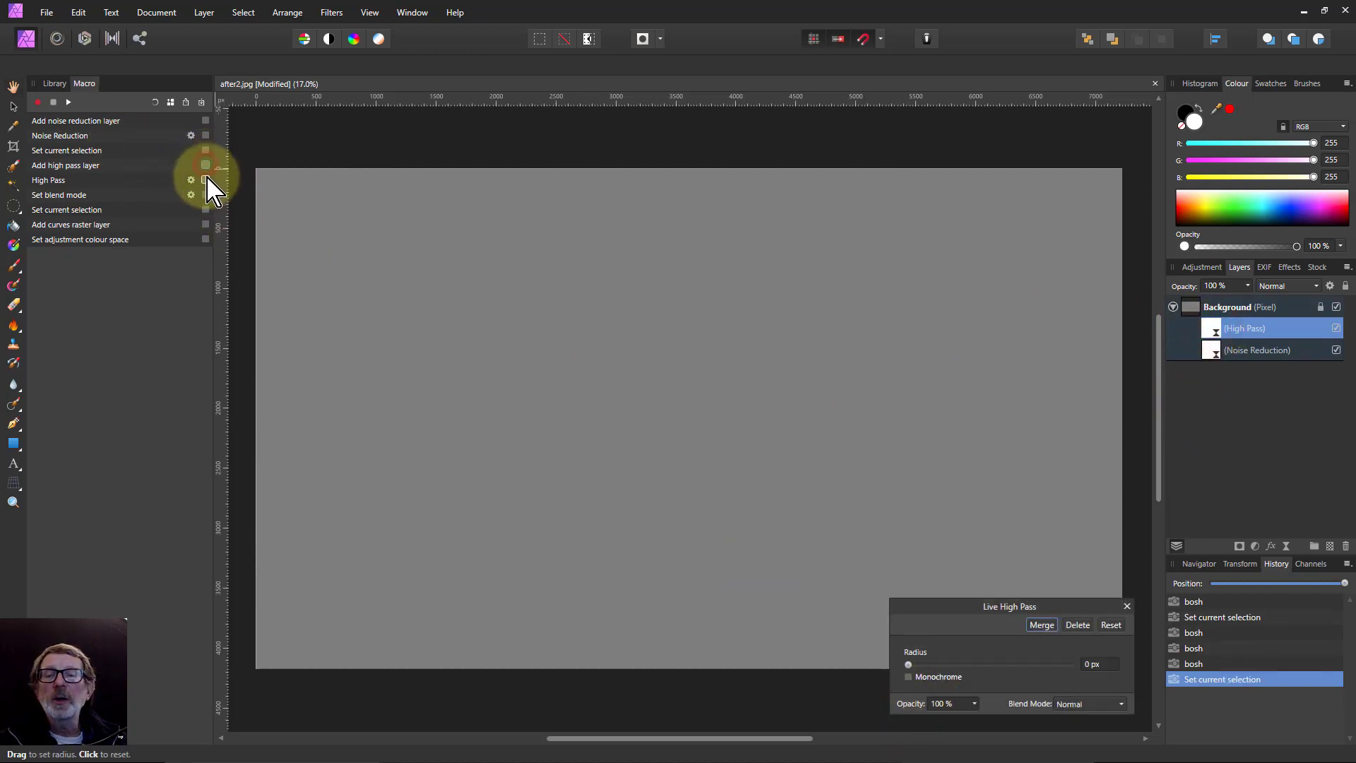
- Run the High Pass and Set blend mode steps for a 0.9 px monochrome Linear Light layer
left_click(206, 179)
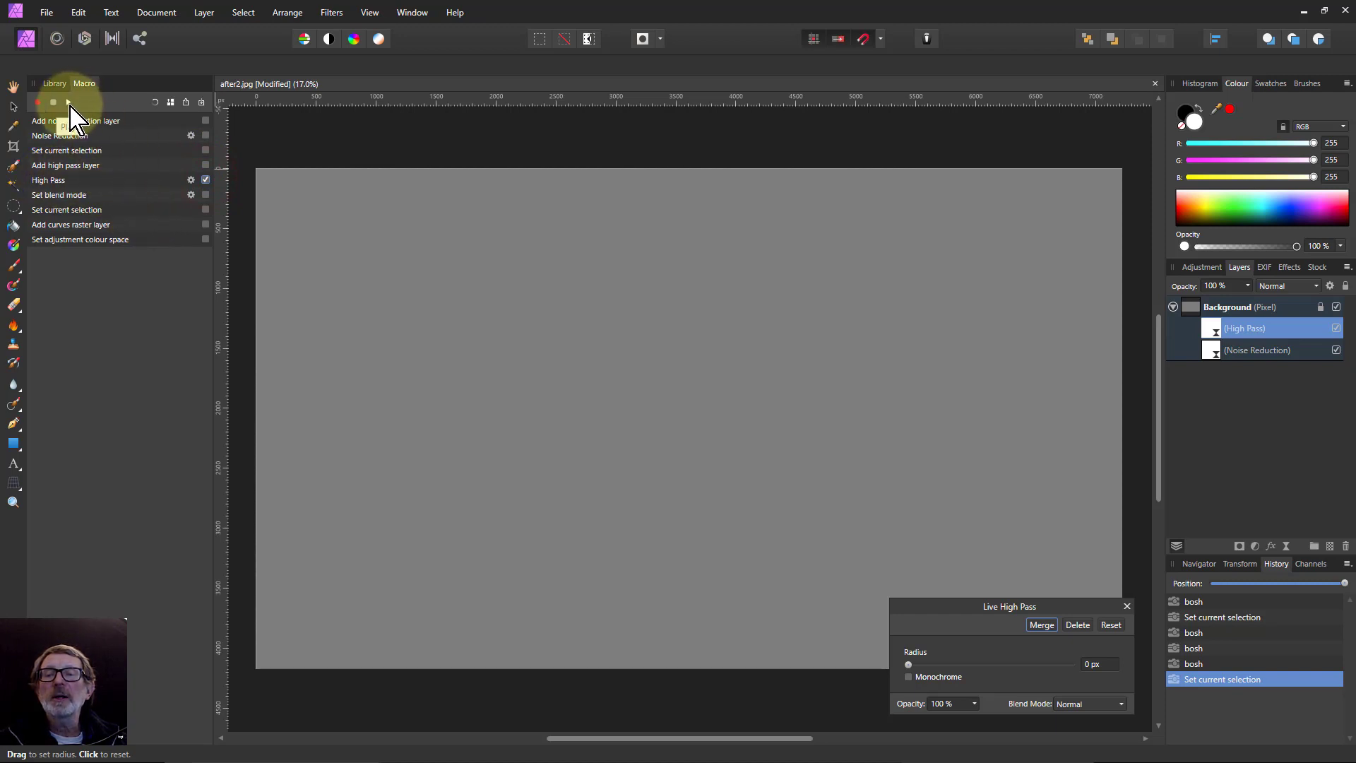
left_click(69, 103)
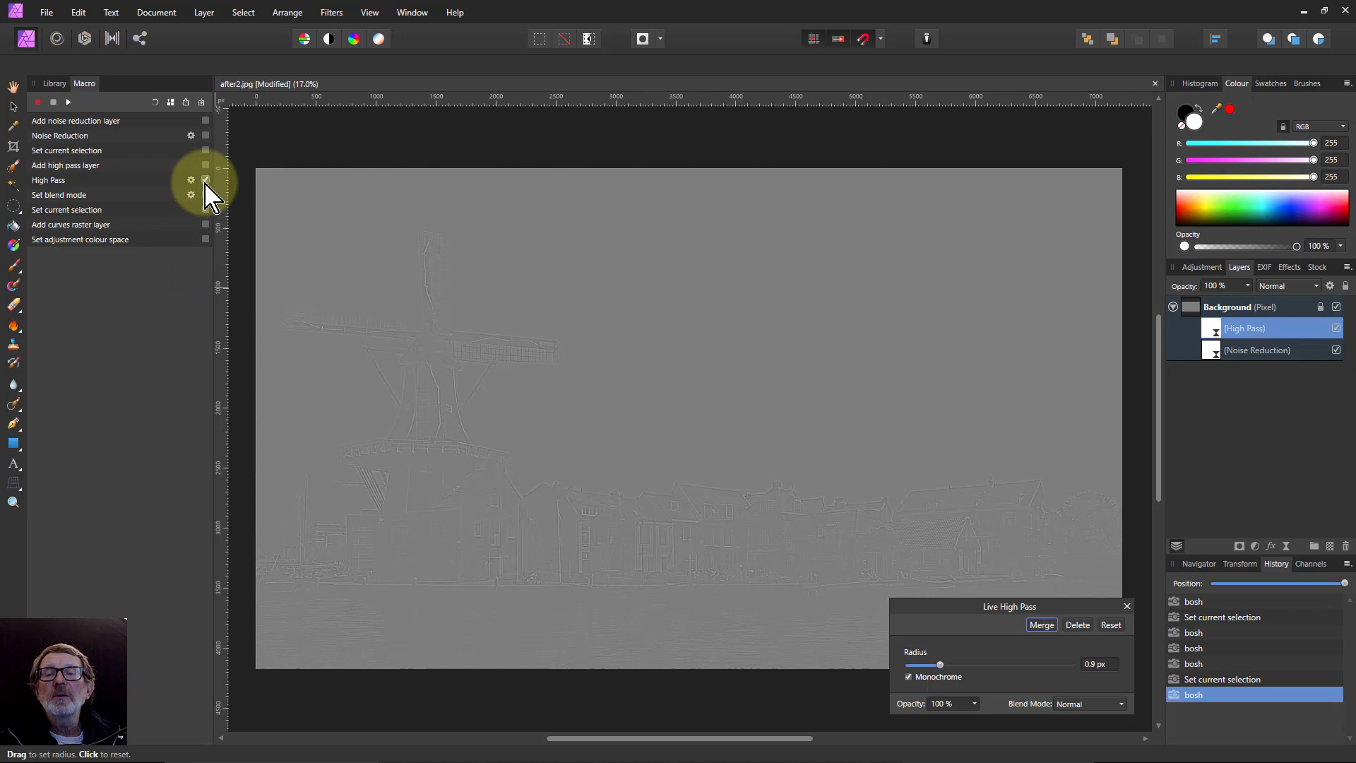
left_click(206, 195)
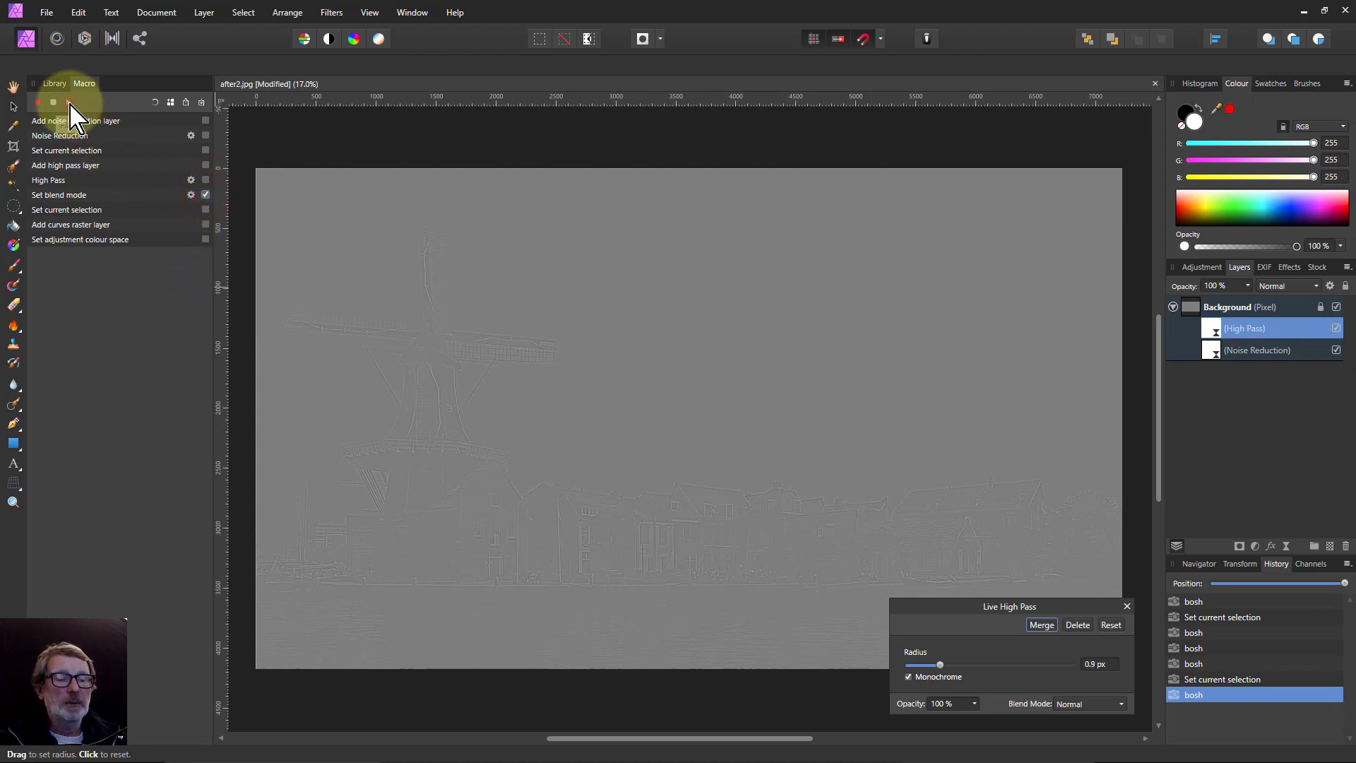
left_click(68, 103)
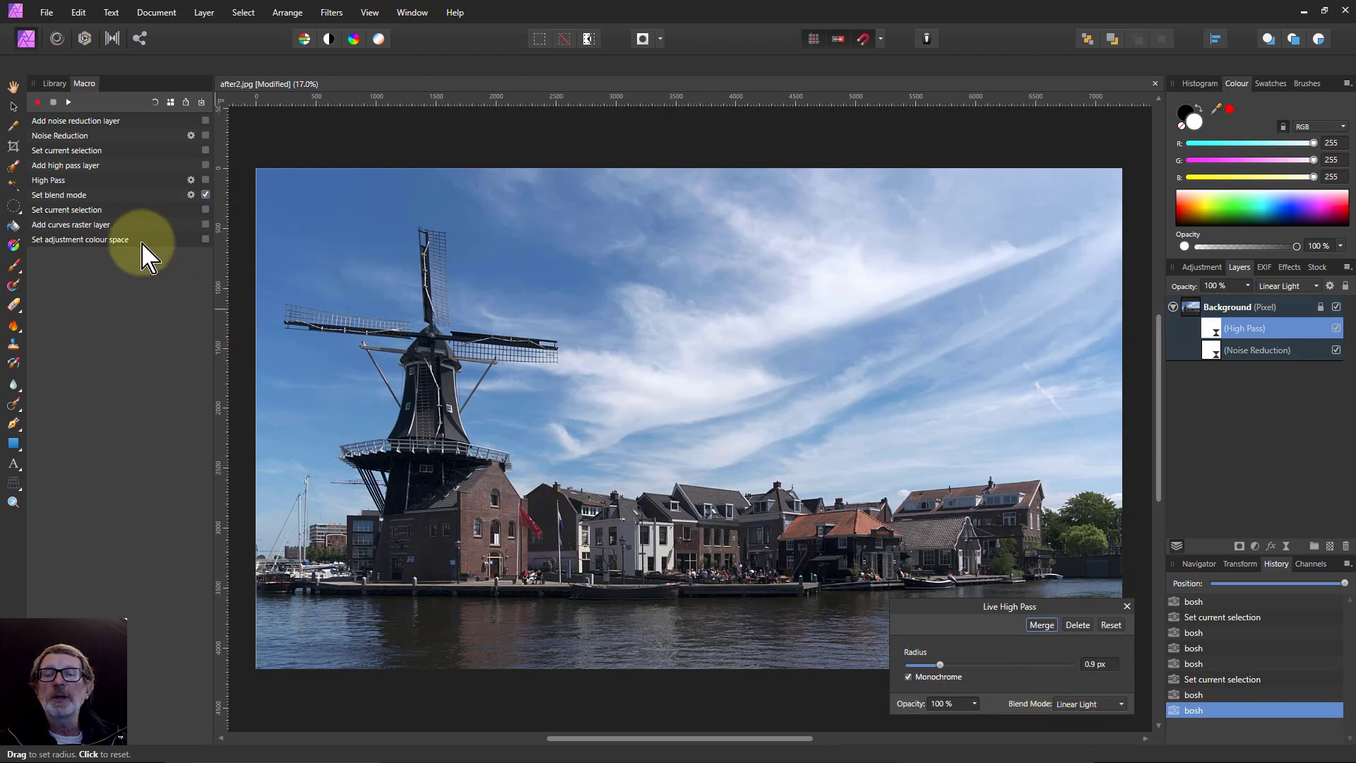
left_click(206, 195)
- Run bosh's second Set current selection and Add curves raster layer steps, inspecting the Curves settings
left_click(205, 209)
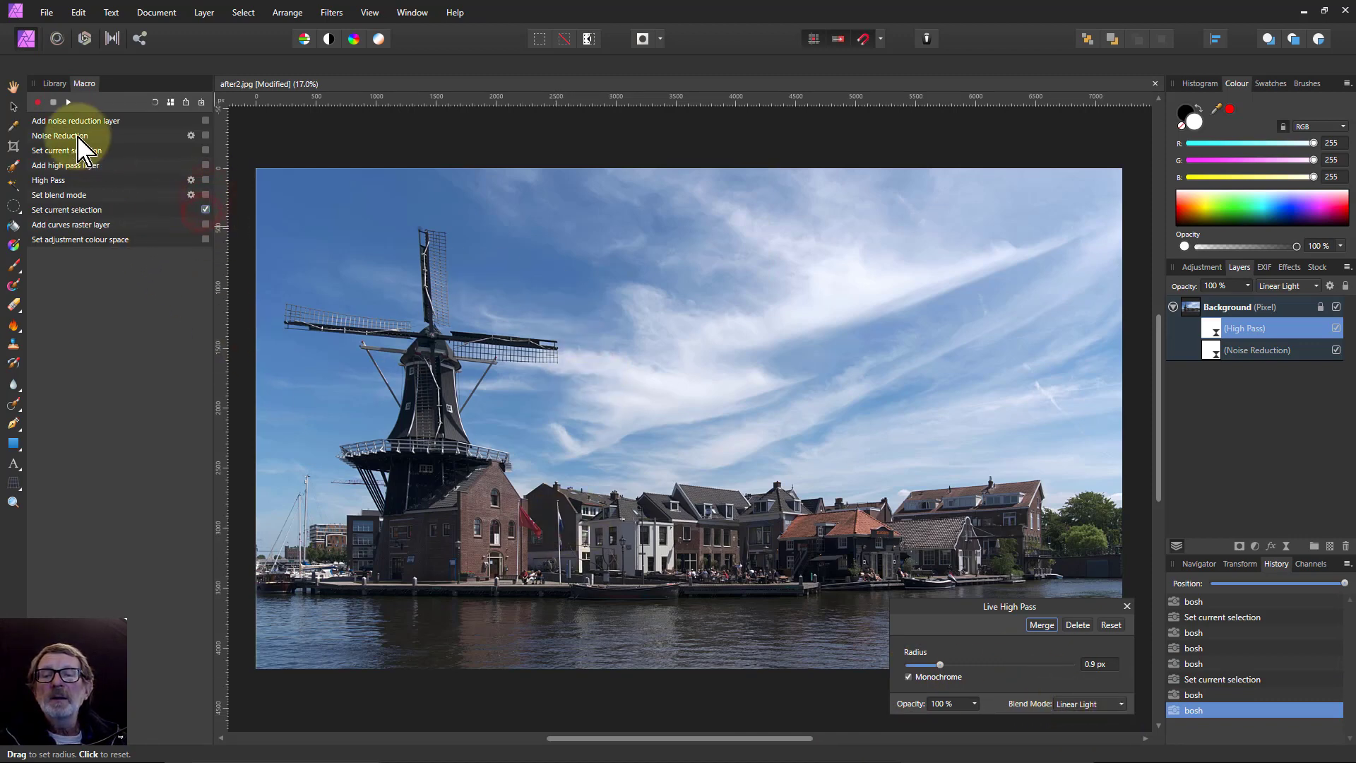
left_click(68, 103)
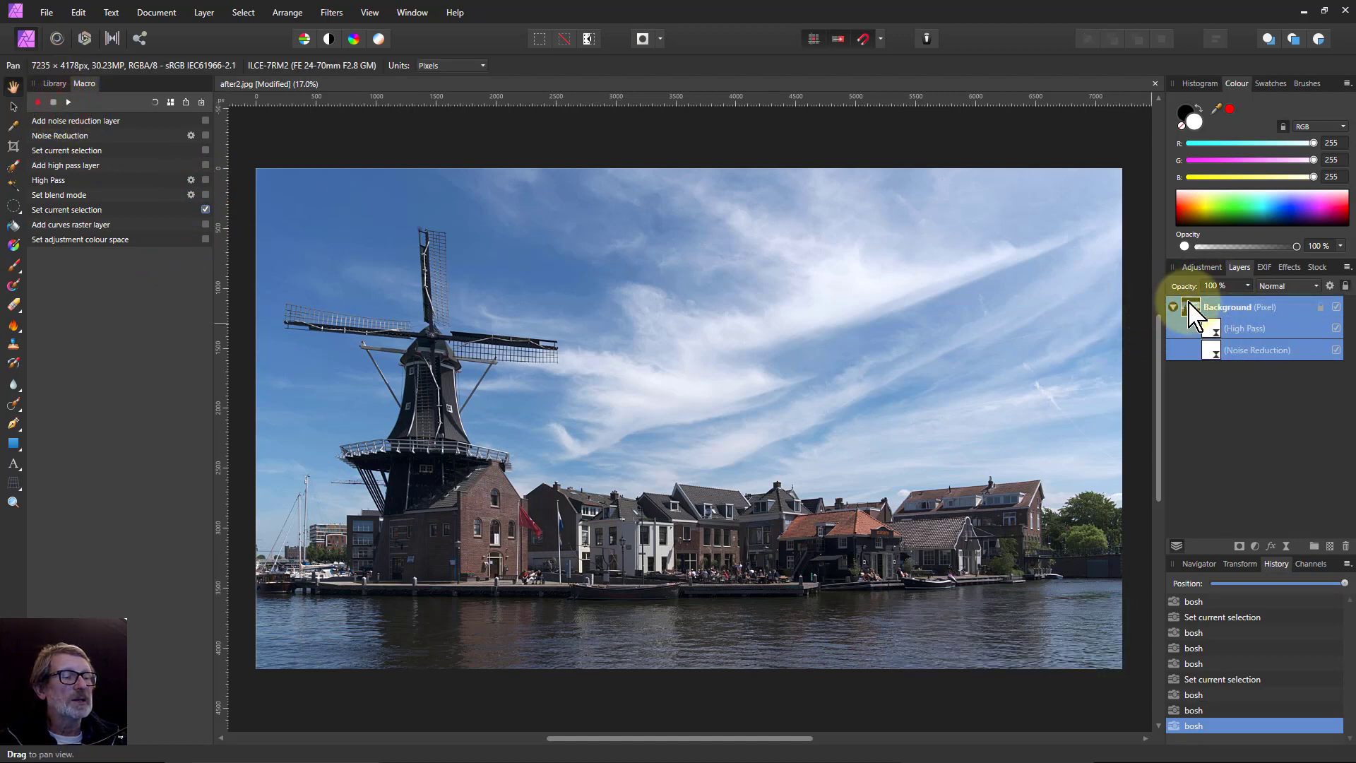
left_click(205, 210)
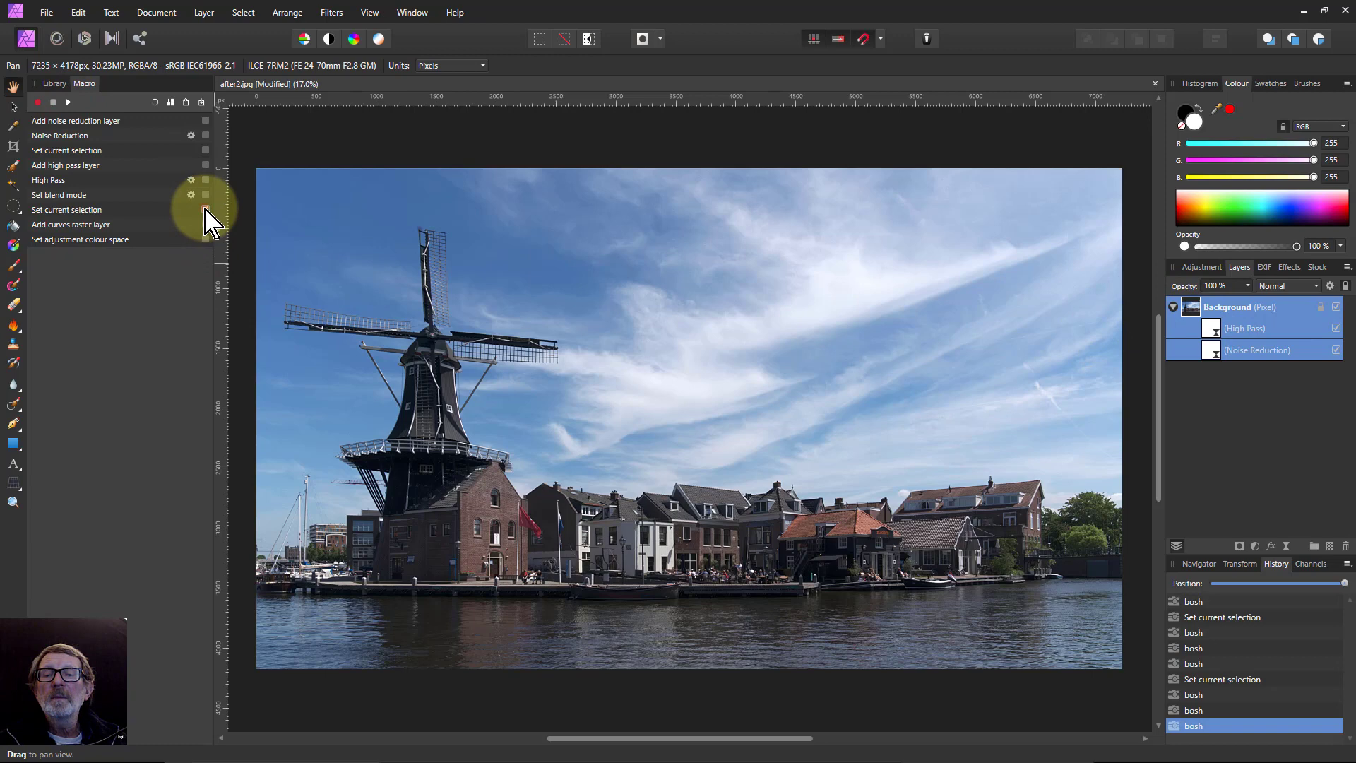
left_click(205, 225)
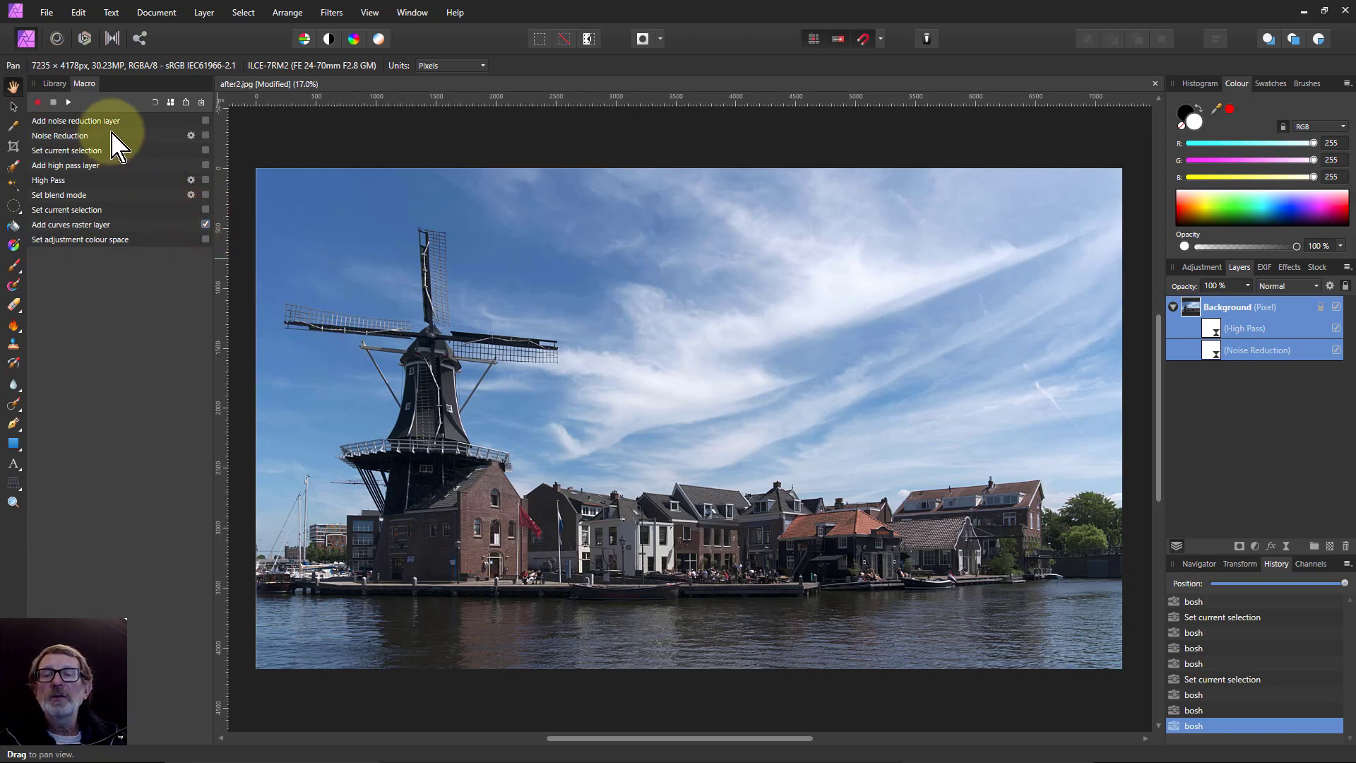
left_click(68, 102)
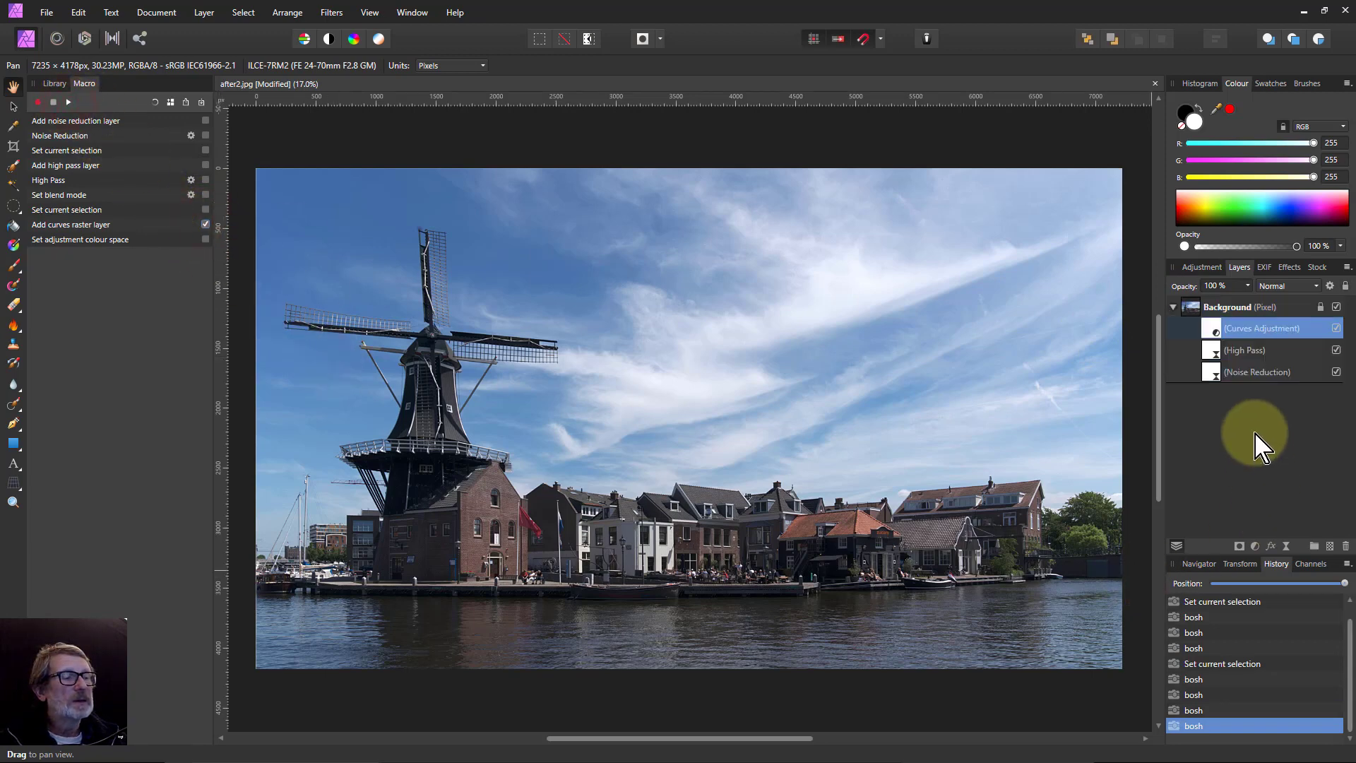
double_click(1212, 331)
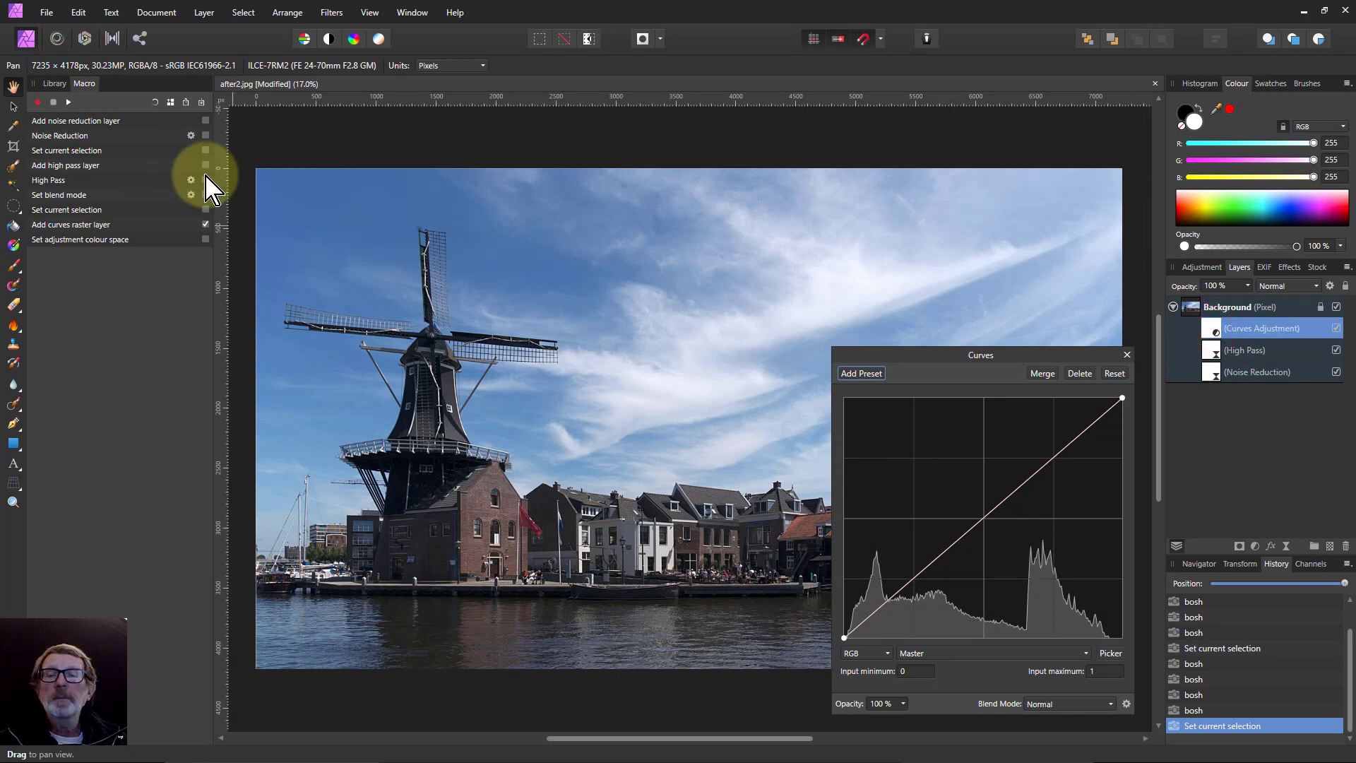
- Run the Set adjustment colour space step, then roll history back to the original photo
left_click(206, 224)
left_click(206, 239)
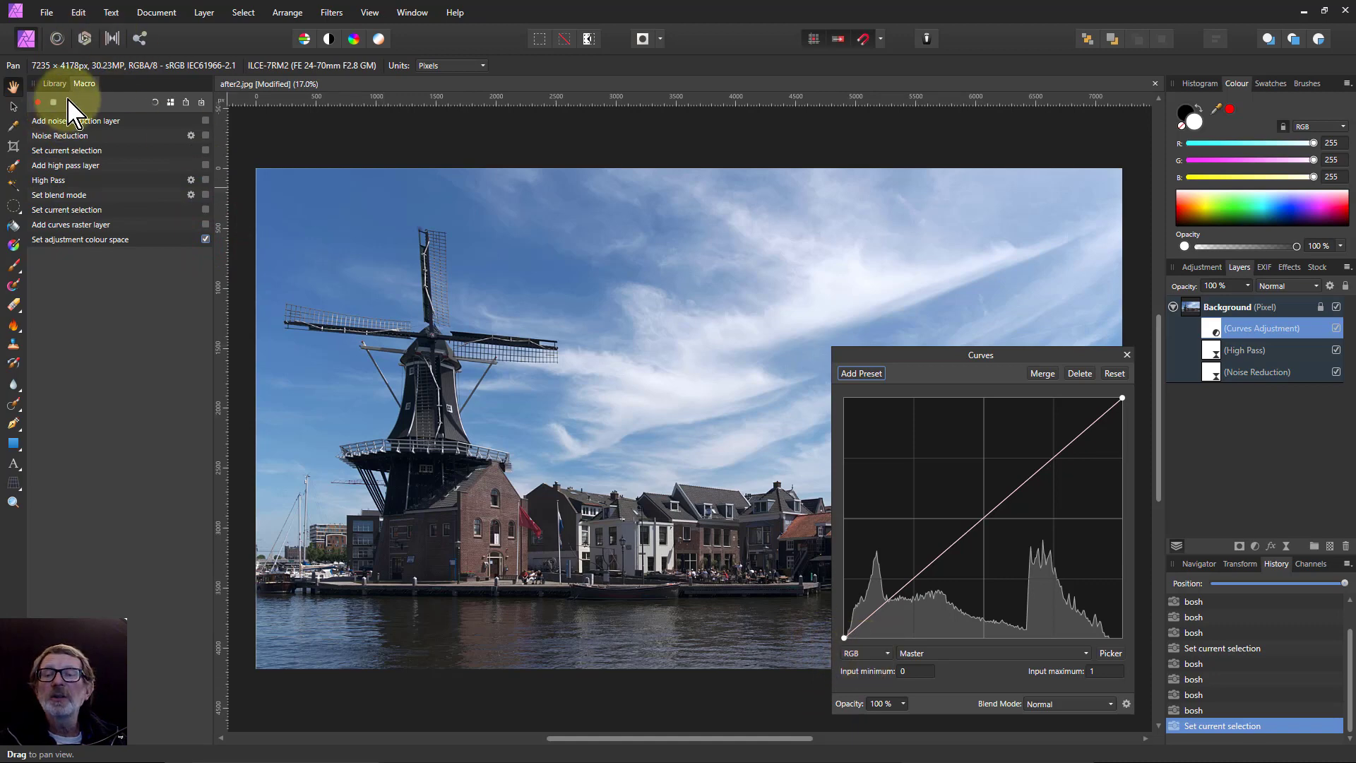
left_click(69, 103)
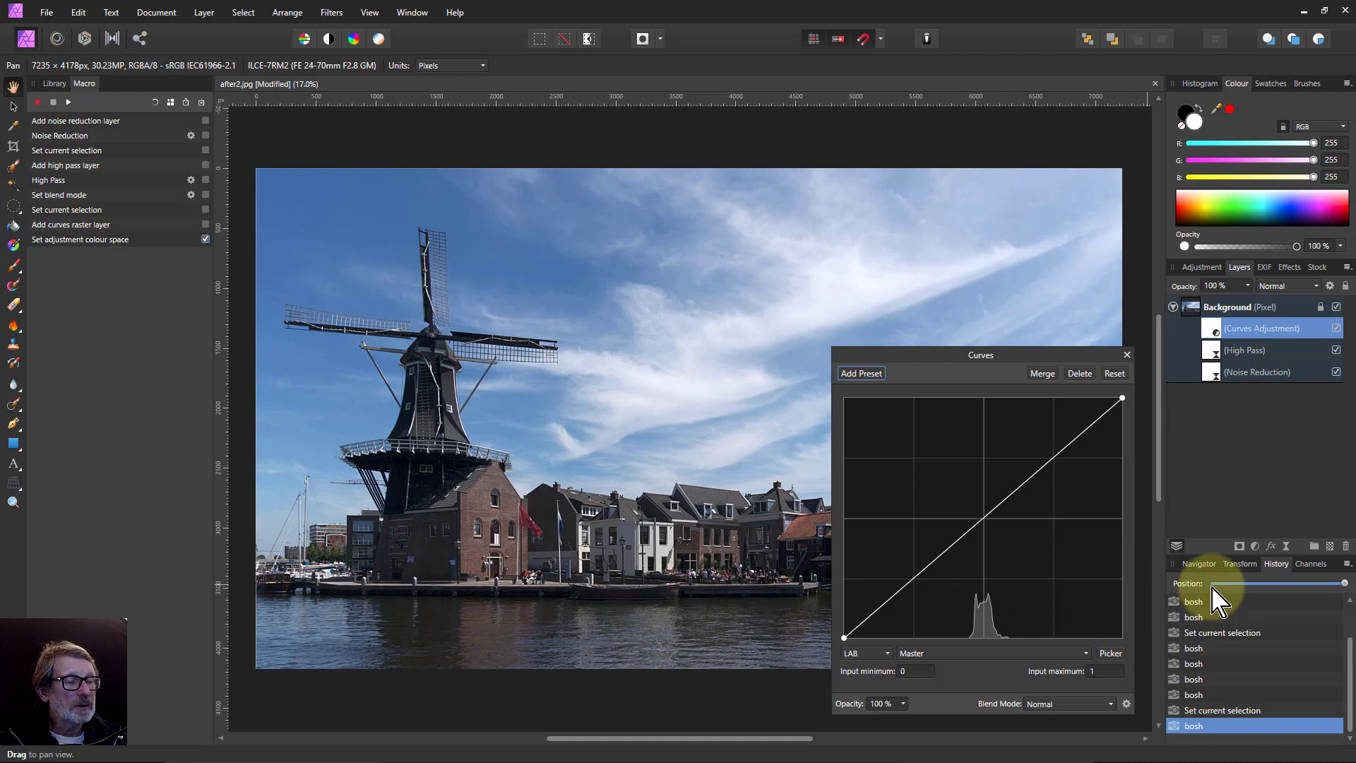
left_click(1213, 584)
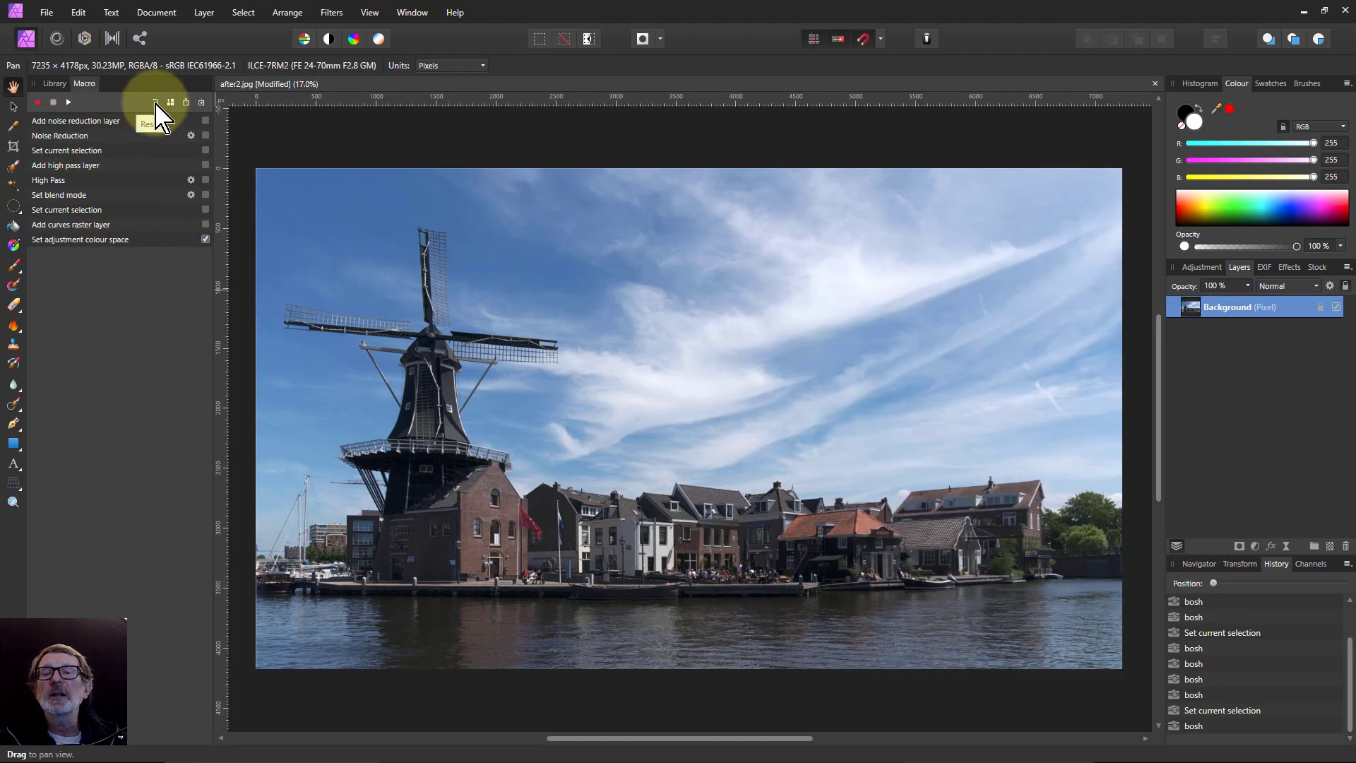
- Reset the Macro panel and run the Contrast and T/O macro from the Library
left_click(155, 104)
left_click(55, 84)
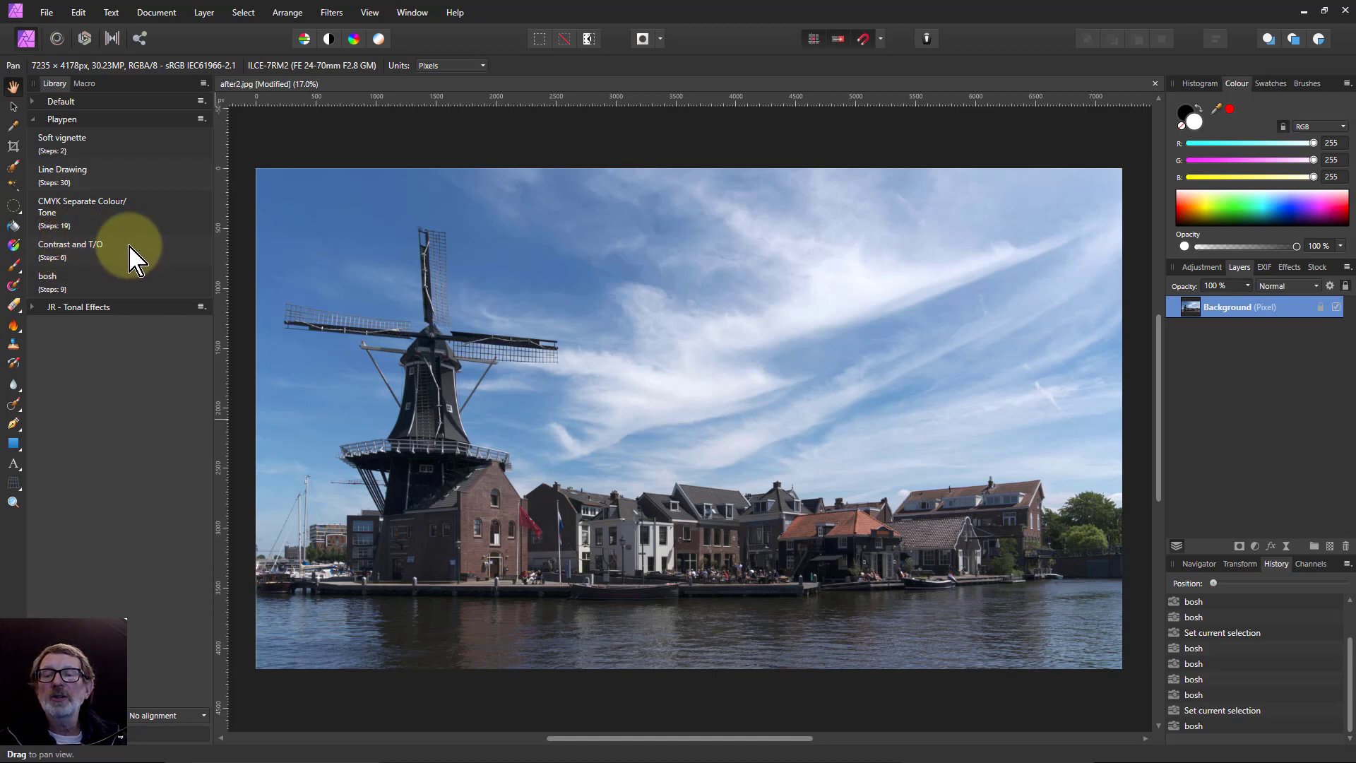
left_click(75, 247)
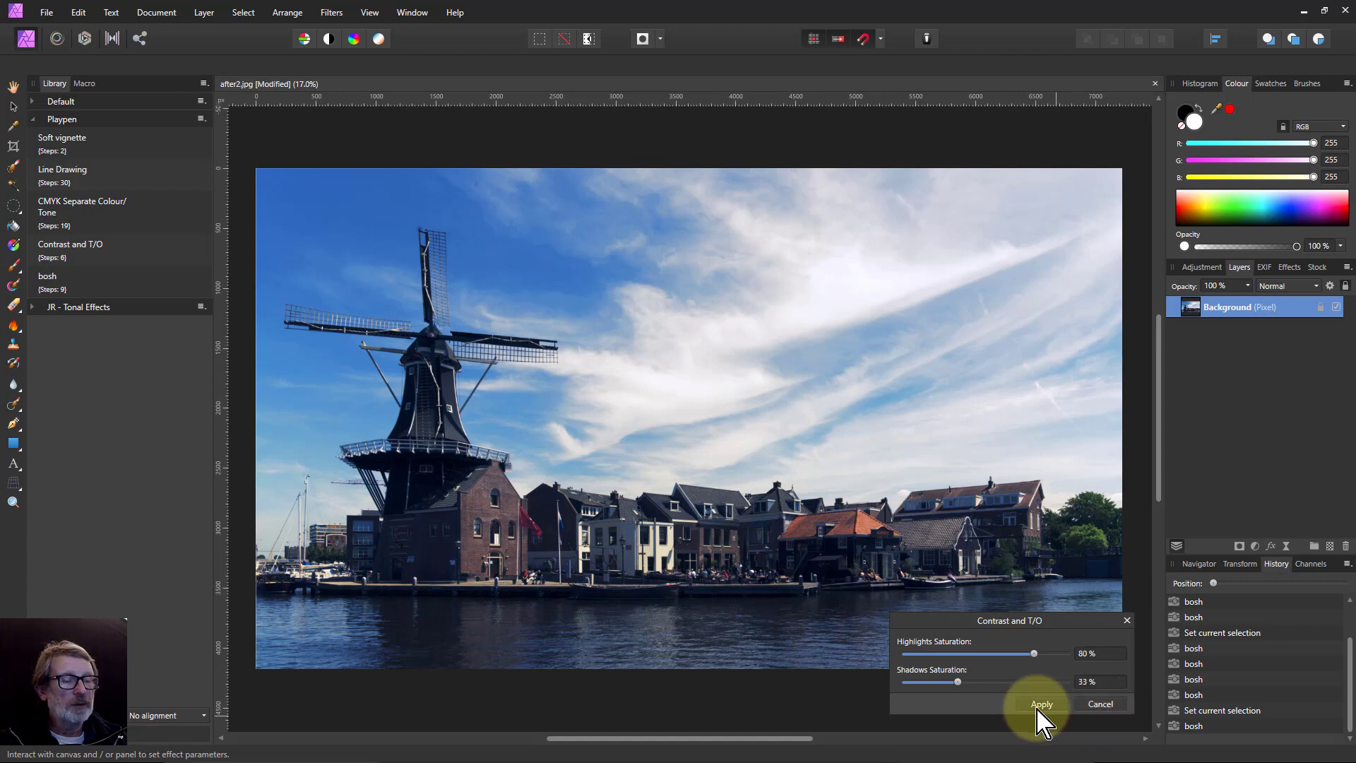
- Edit Contrast and T/O, disabling its parameter steps and final Merge Down, and play it
left_click(1100, 706)
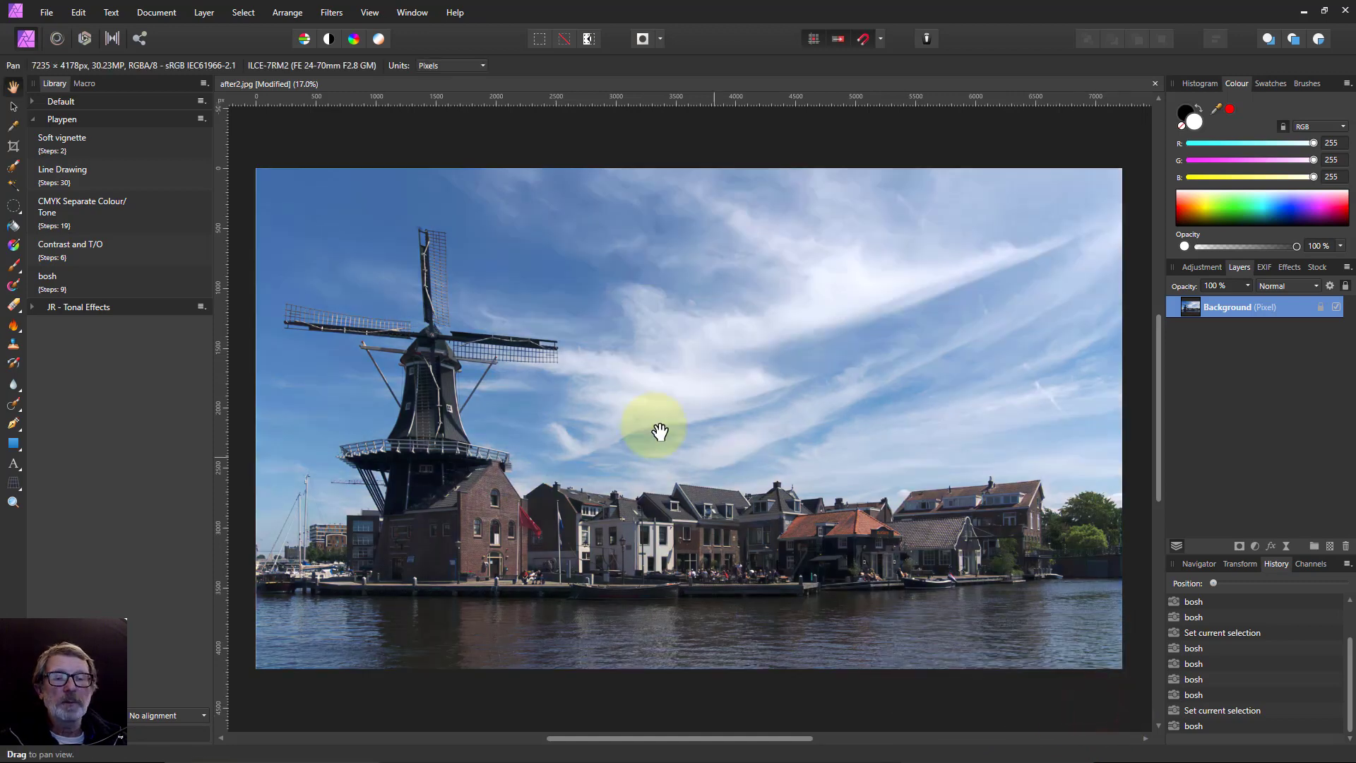
right_click(83, 248)
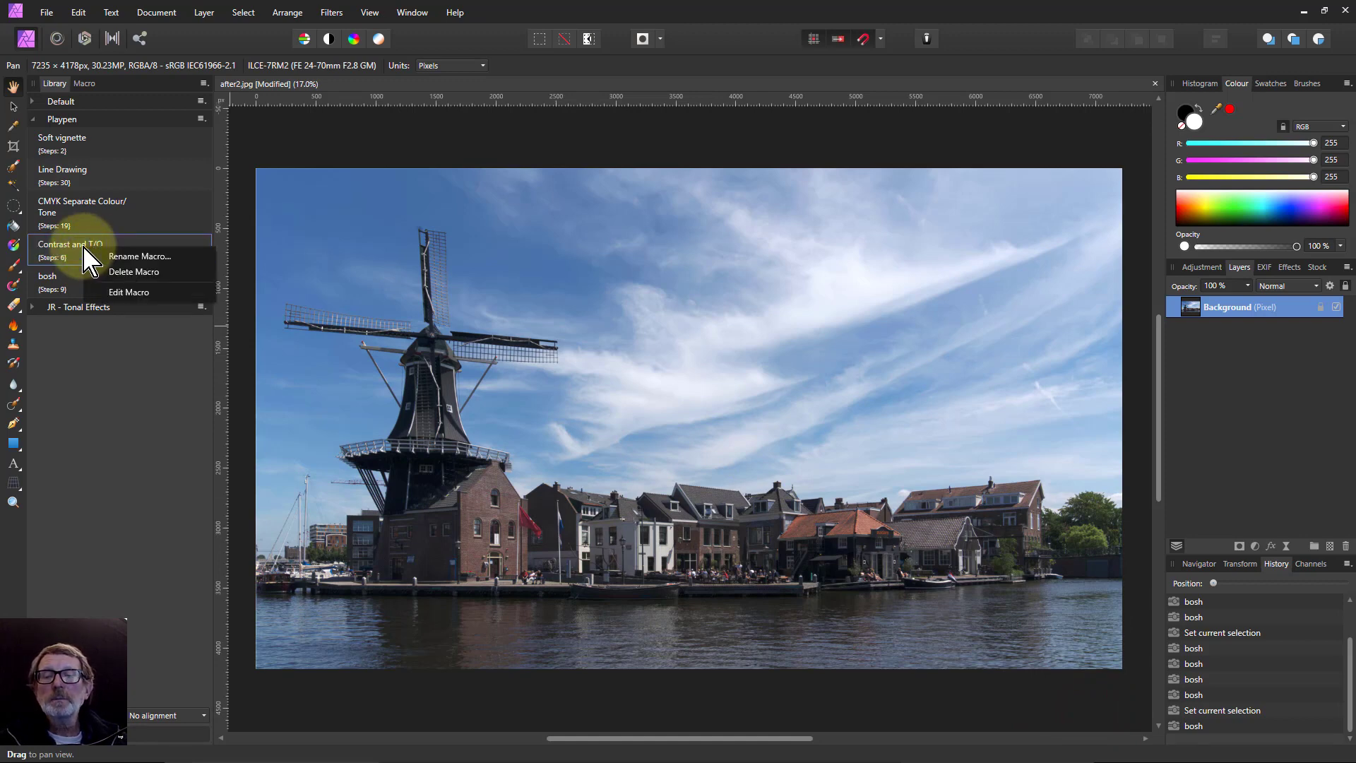
left_click(131, 291)
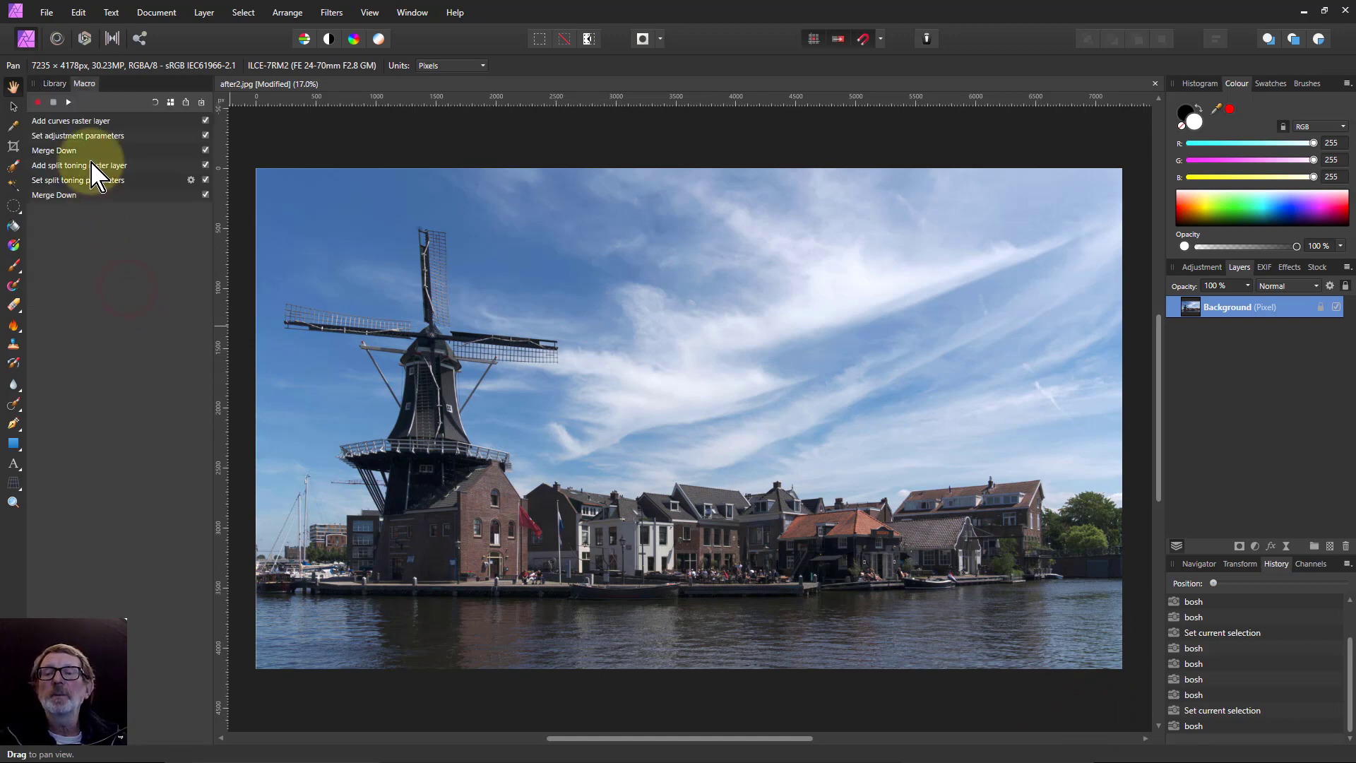
left_click(206, 135)
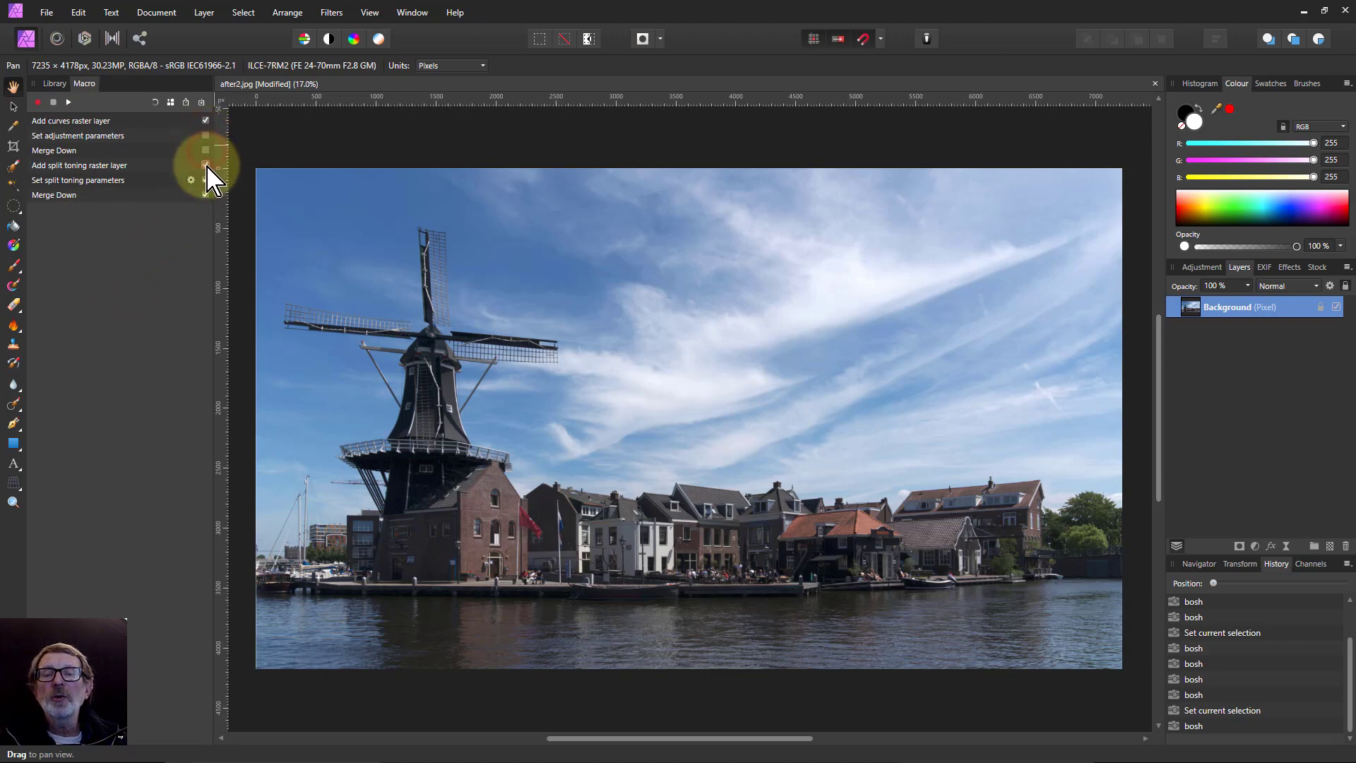
left_click(206, 179)
left_click(206, 195)
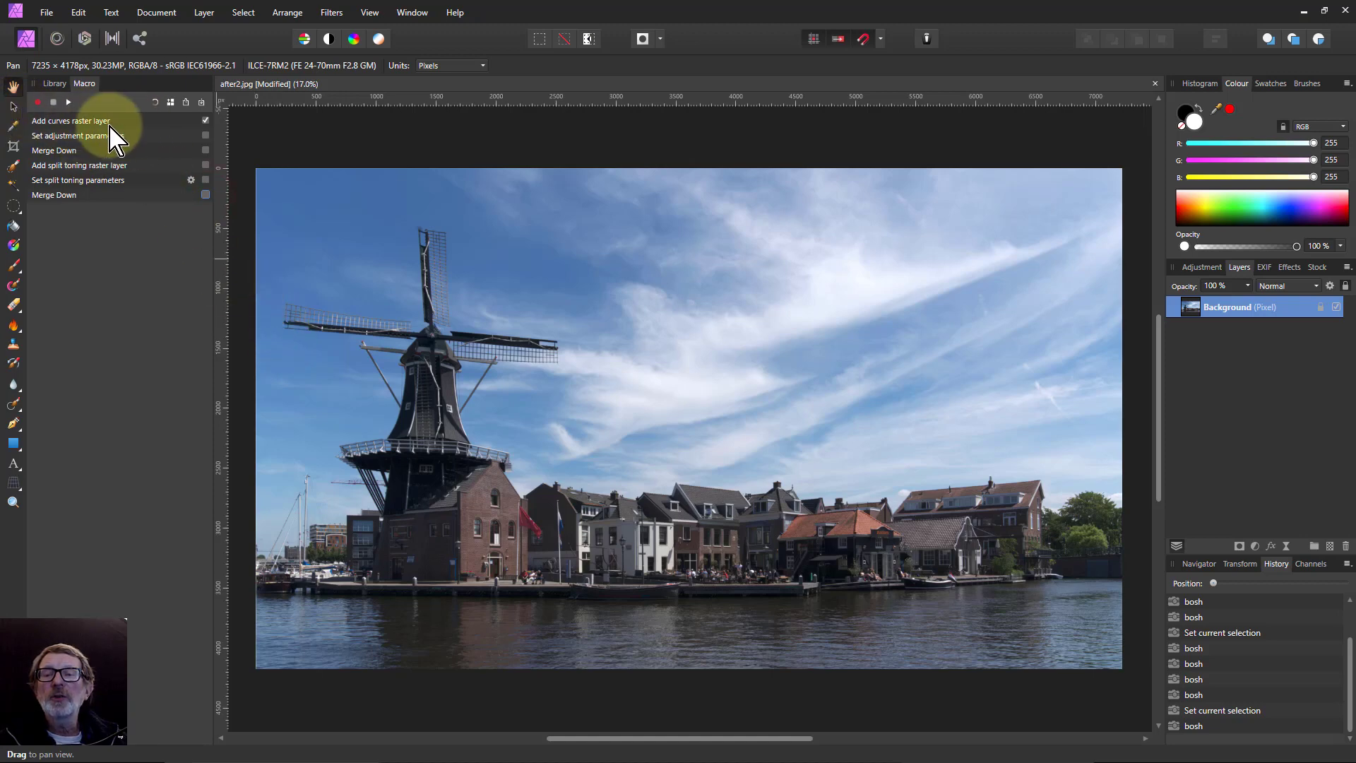
left_click(69, 103)
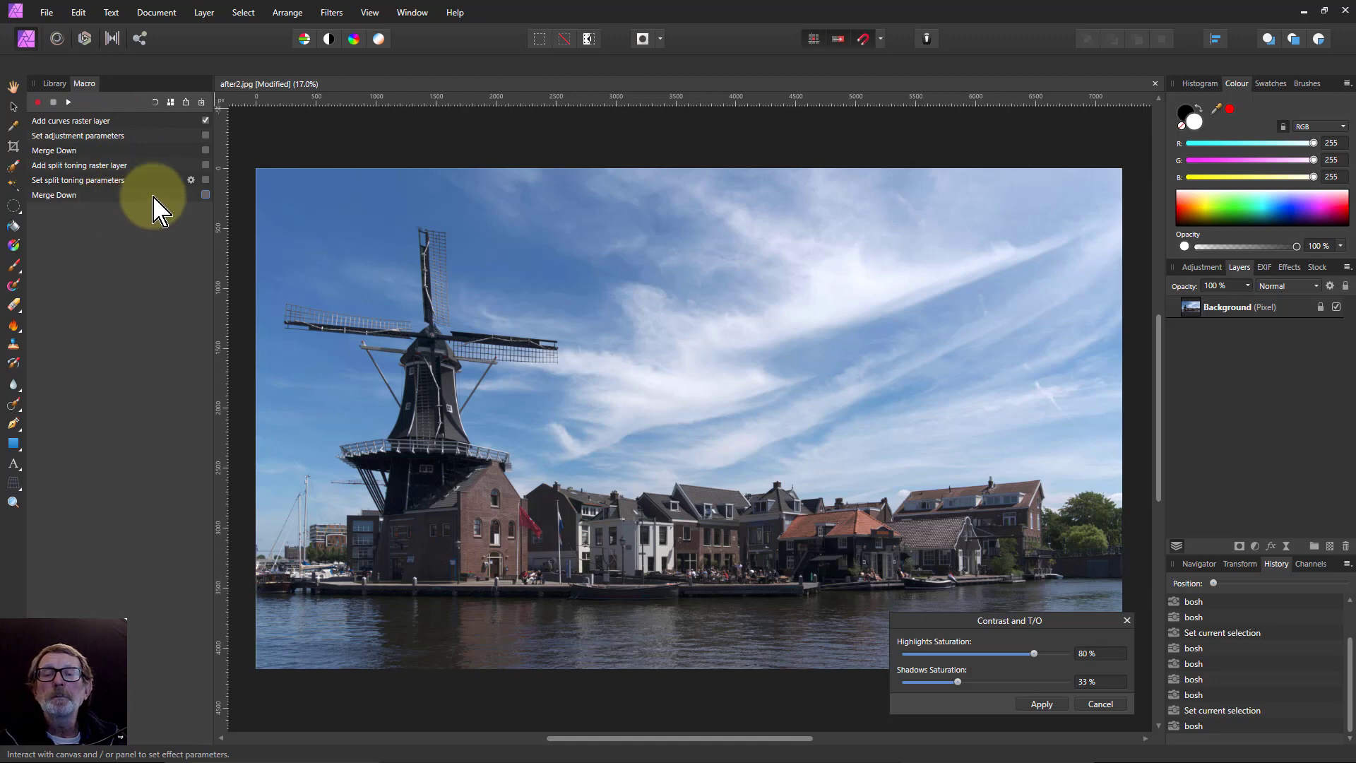
- Expose Highlights and Shadows Saturation in the split toning step, then apply the curves adjustment
left_click(191, 181)
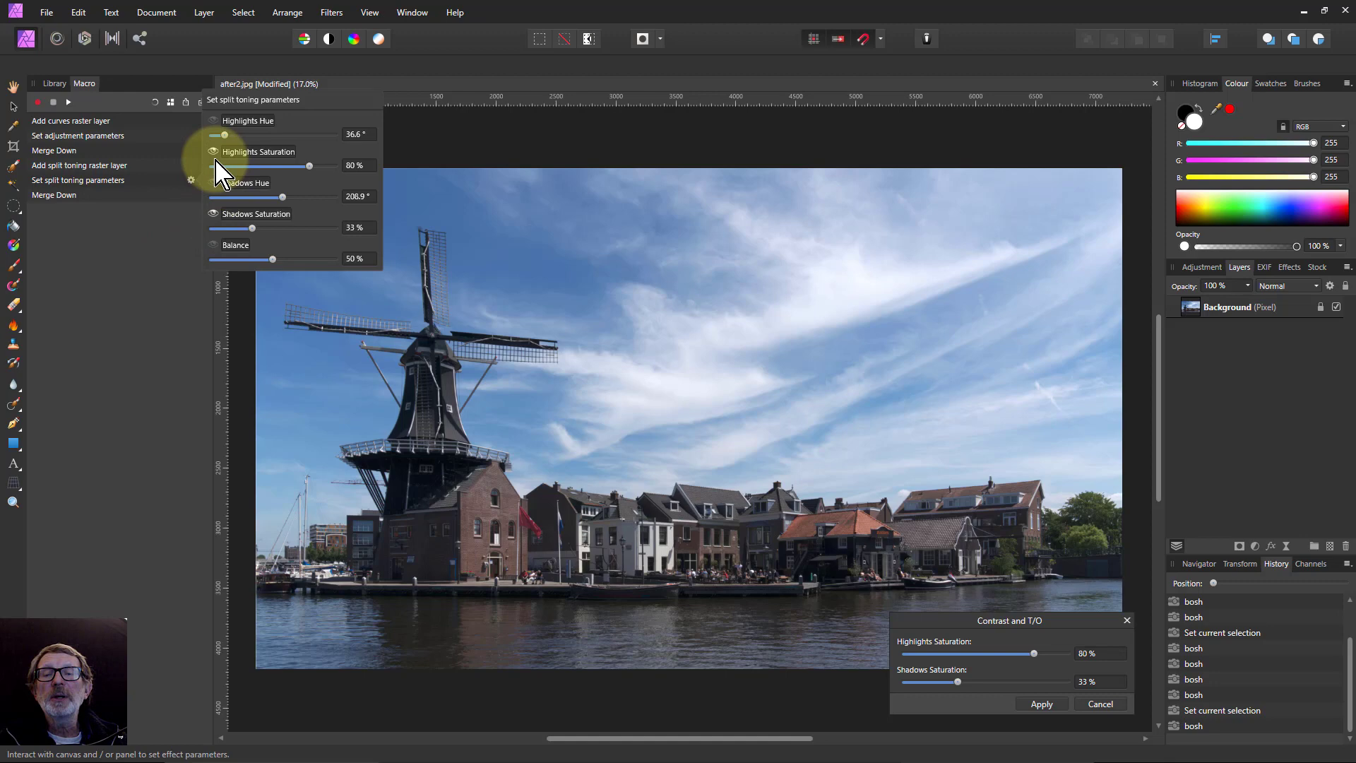
left_click(213, 214)
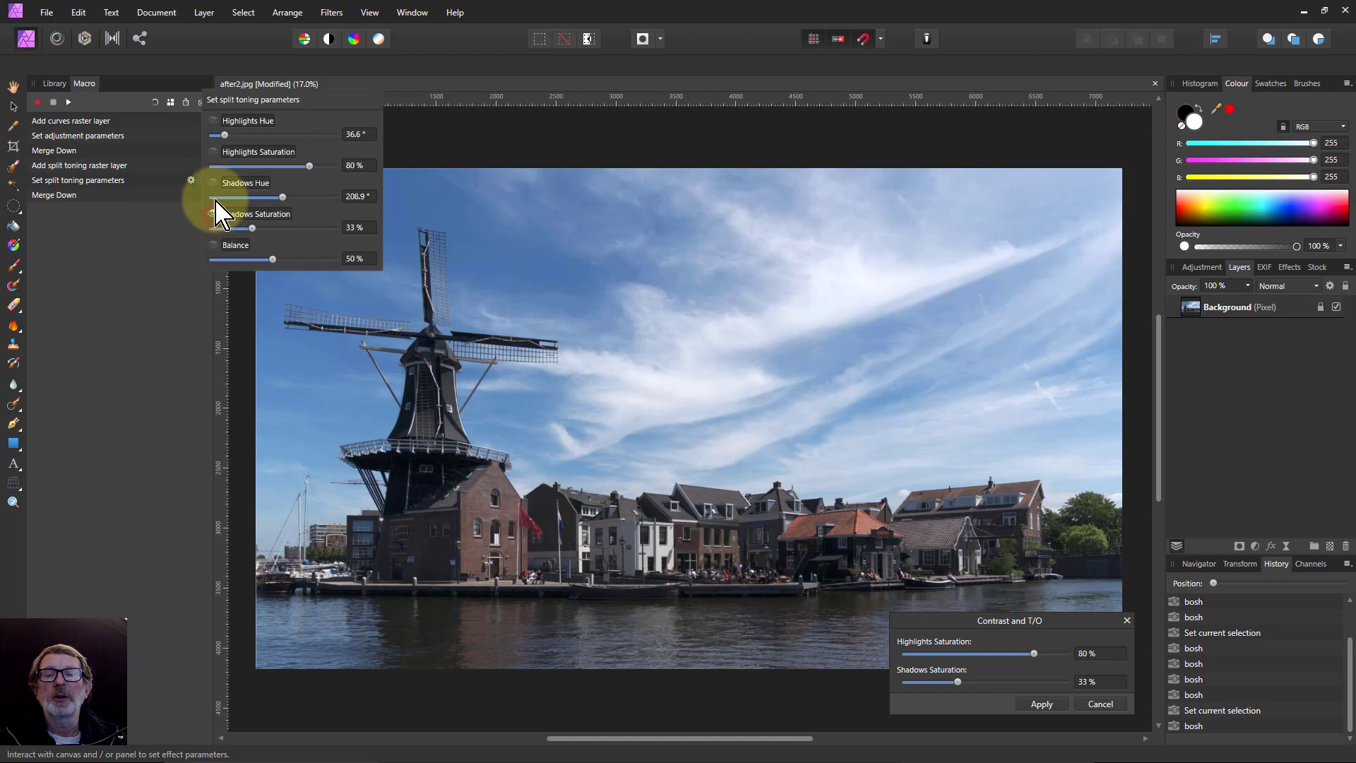
left_click(213, 152)
left_click(177, 221)
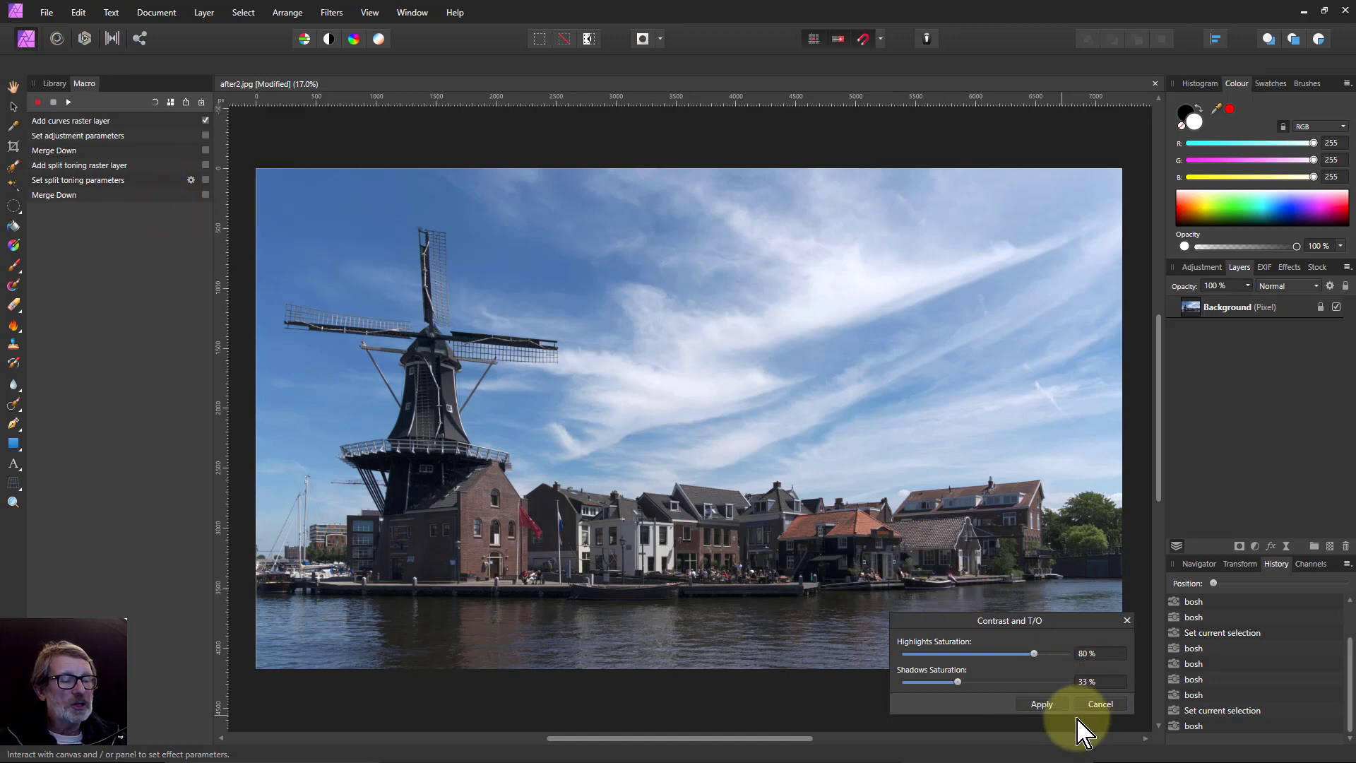
left_click(1042, 704)
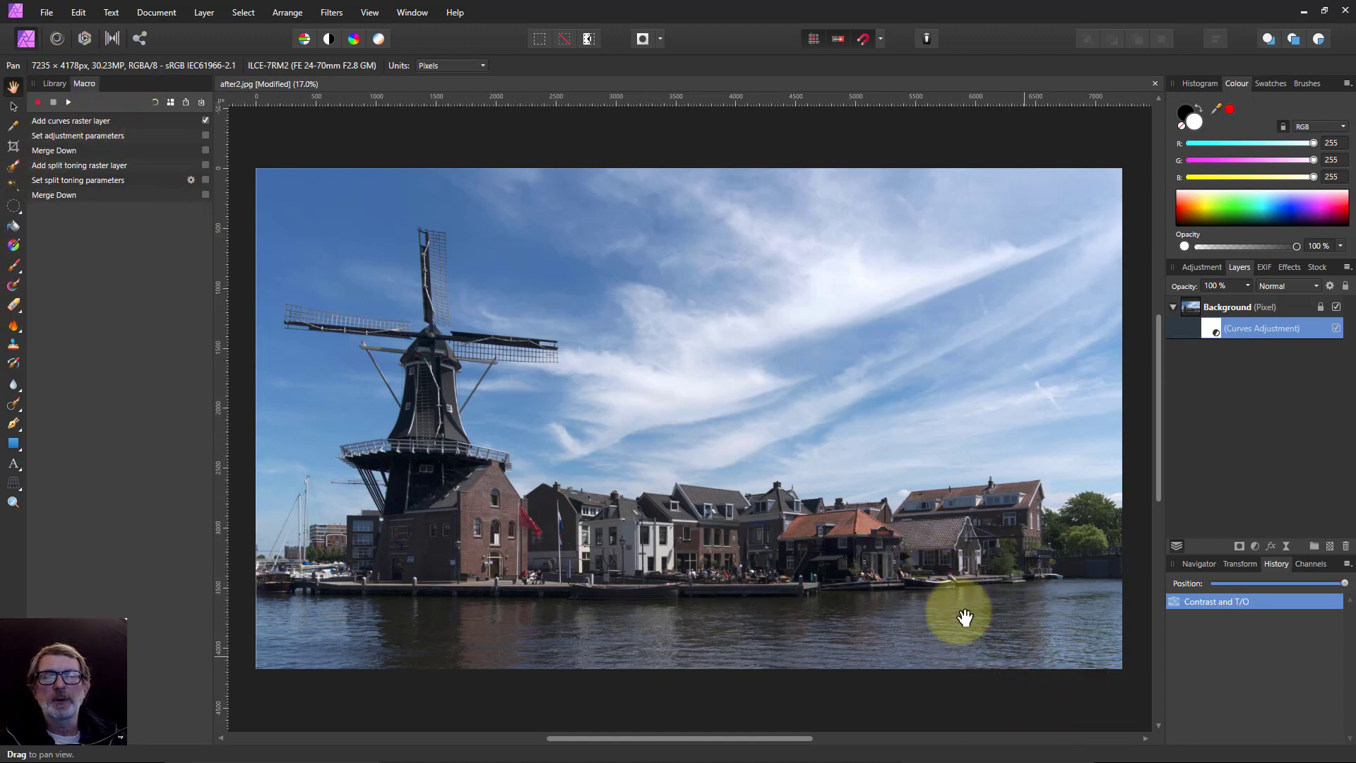
- Run the Set adjustment parameters and first Merge Down steps, merging Curves into Background
left_click(205, 122)
left_click(205, 136)
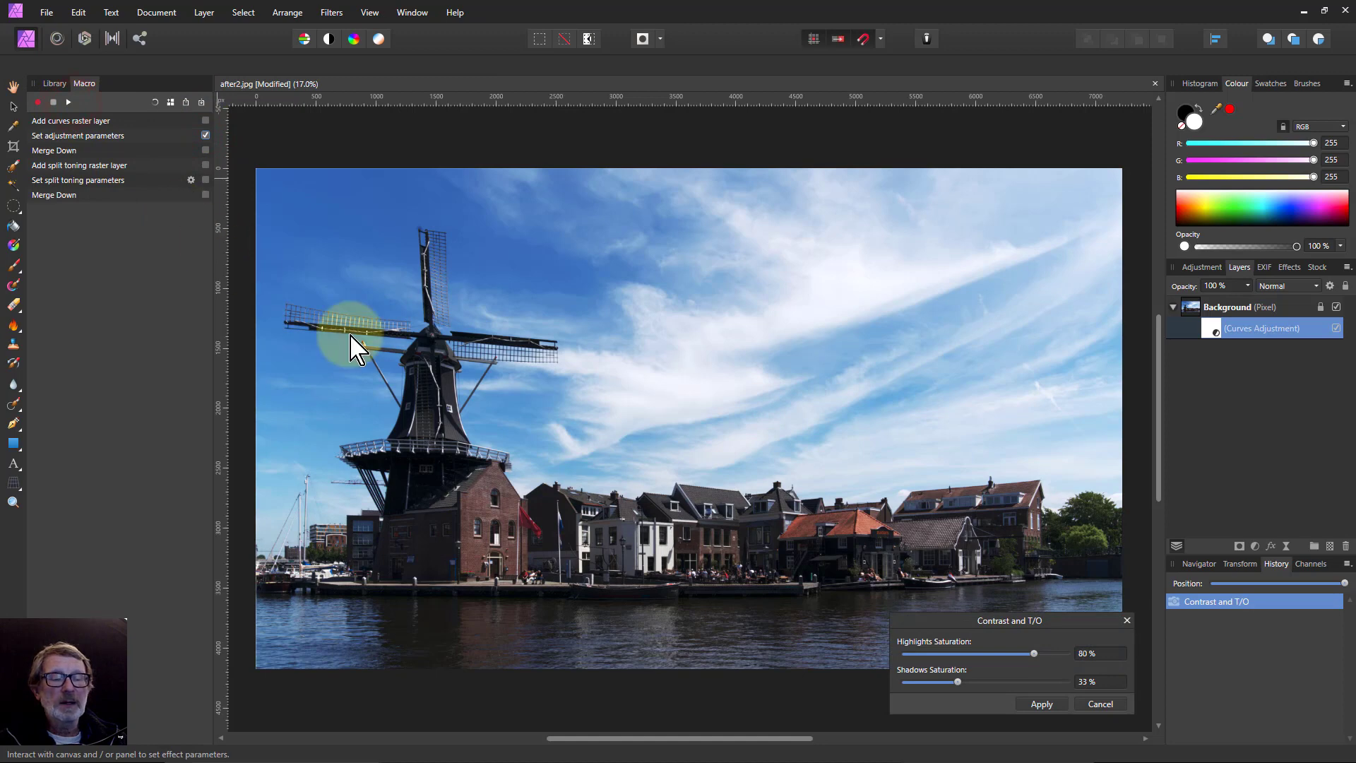
left_click(1041, 704)
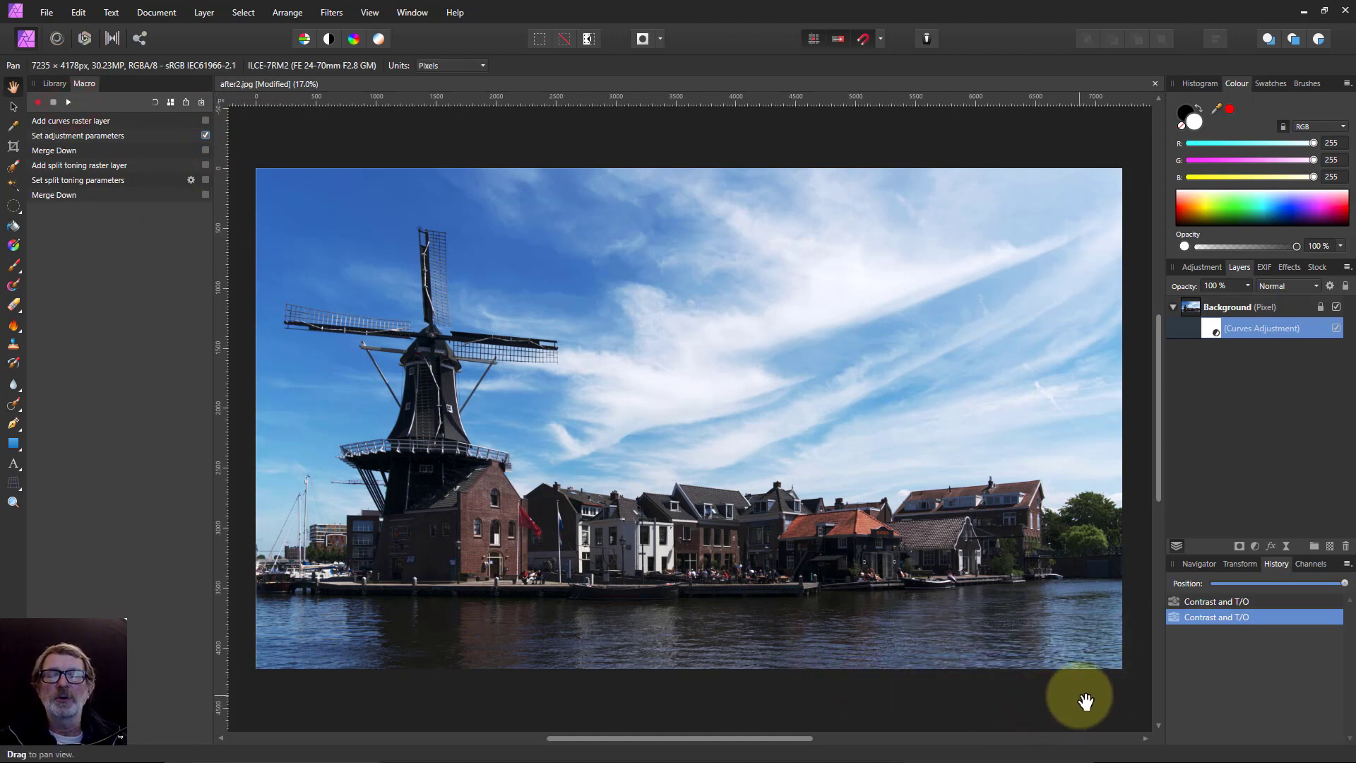
left_click(206, 150)
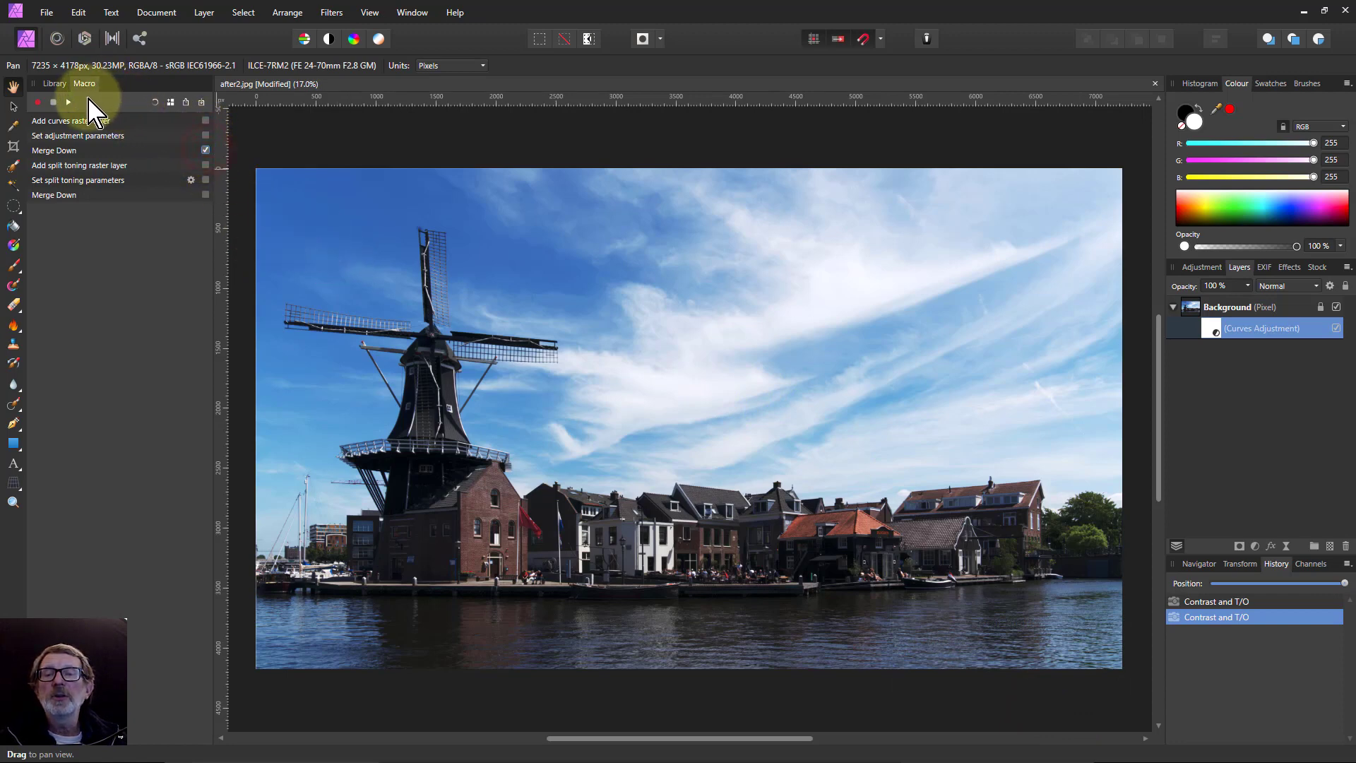
left_click(69, 102)
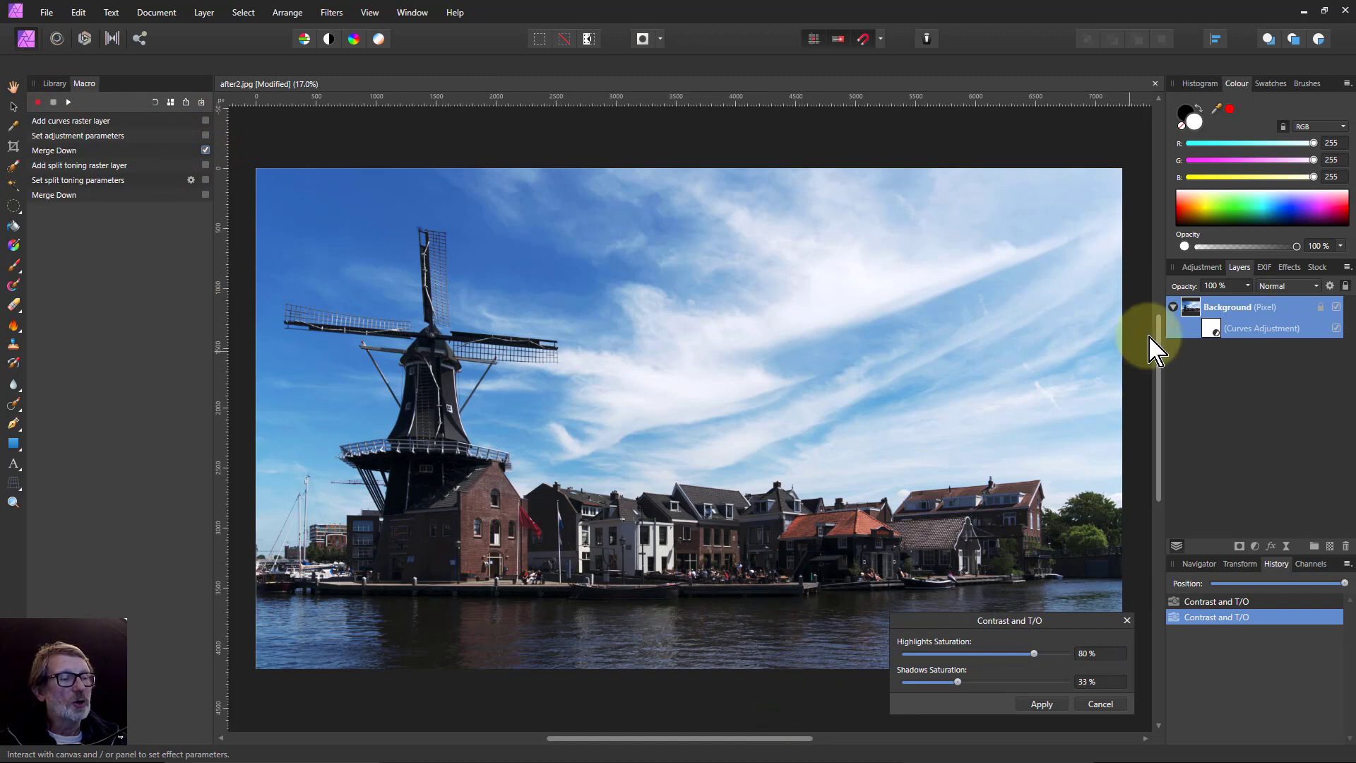
left_click(1043, 704)
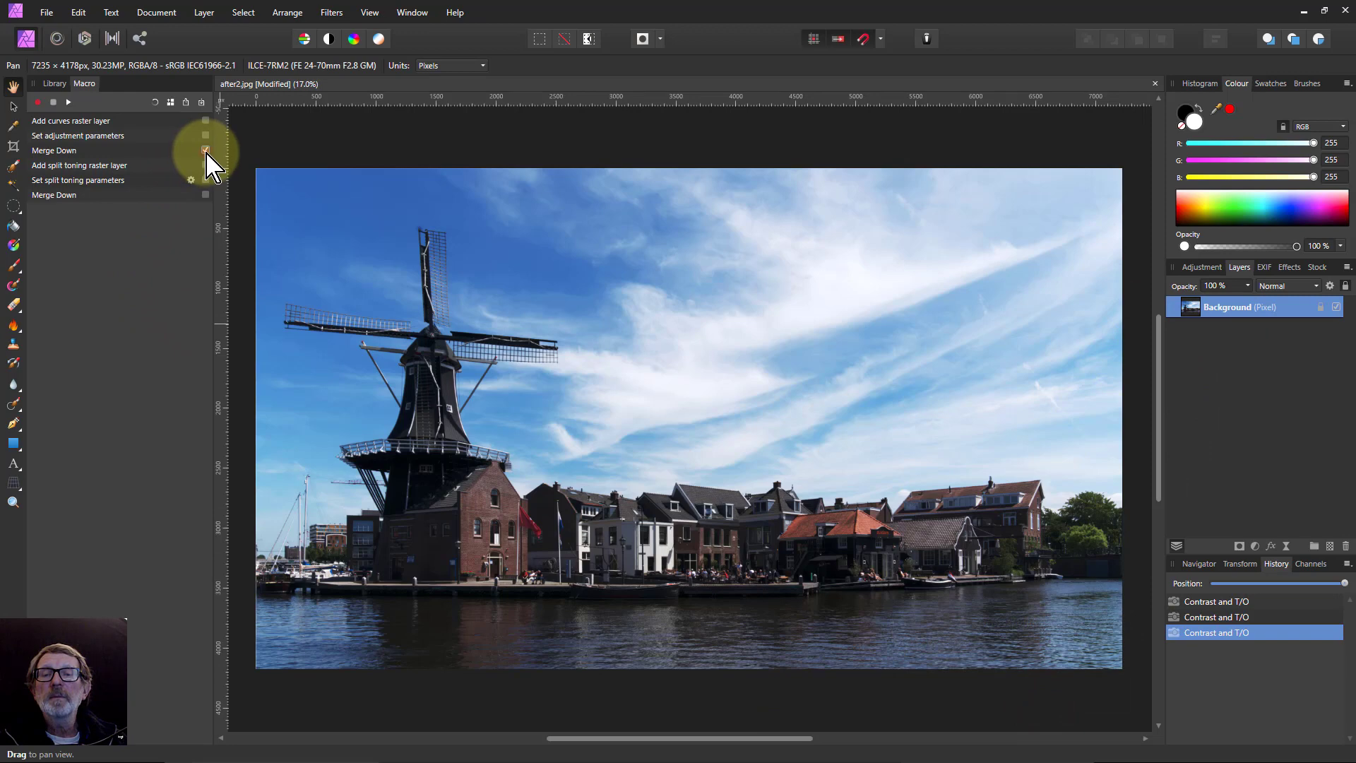
- Add the Split Toning layer and run its parameters with Highlights Saturation lowered to 73%
left_click(68, 102)
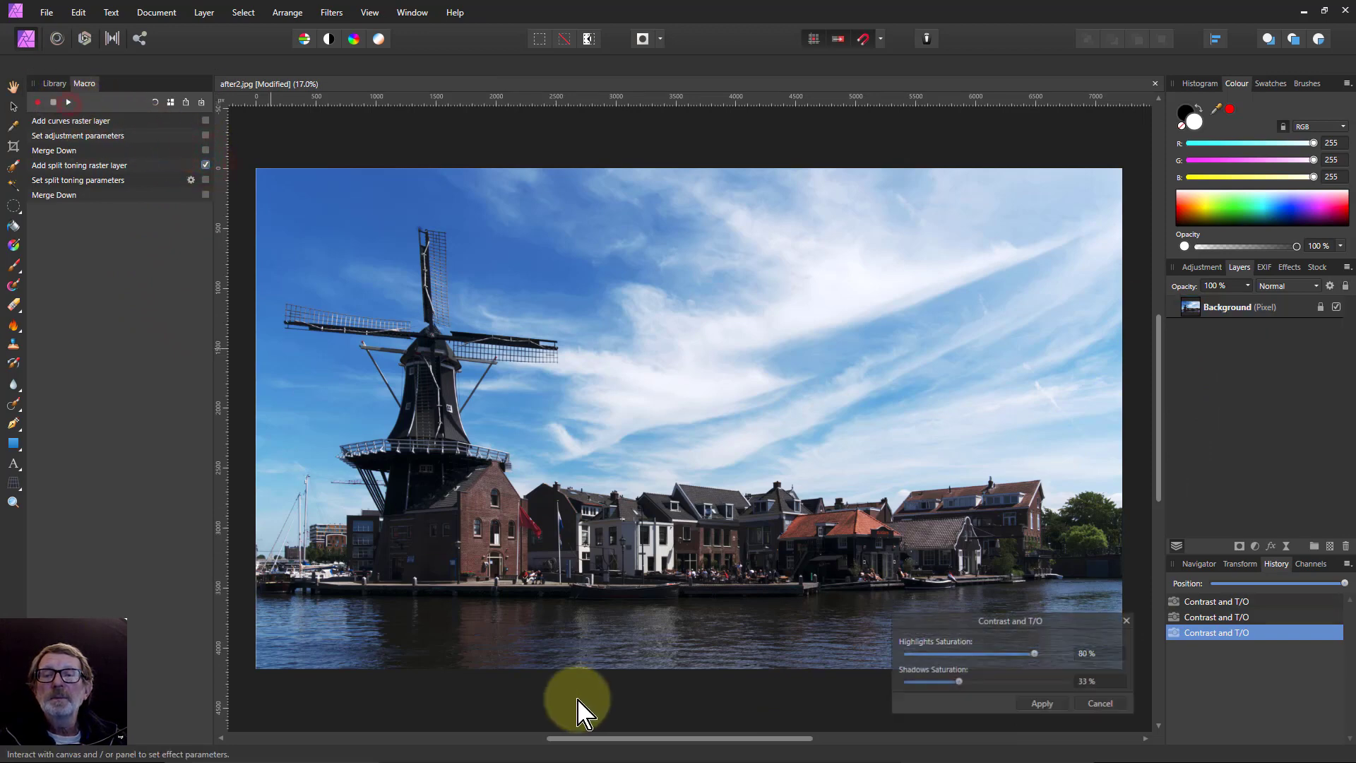
left_click(1043, 704)
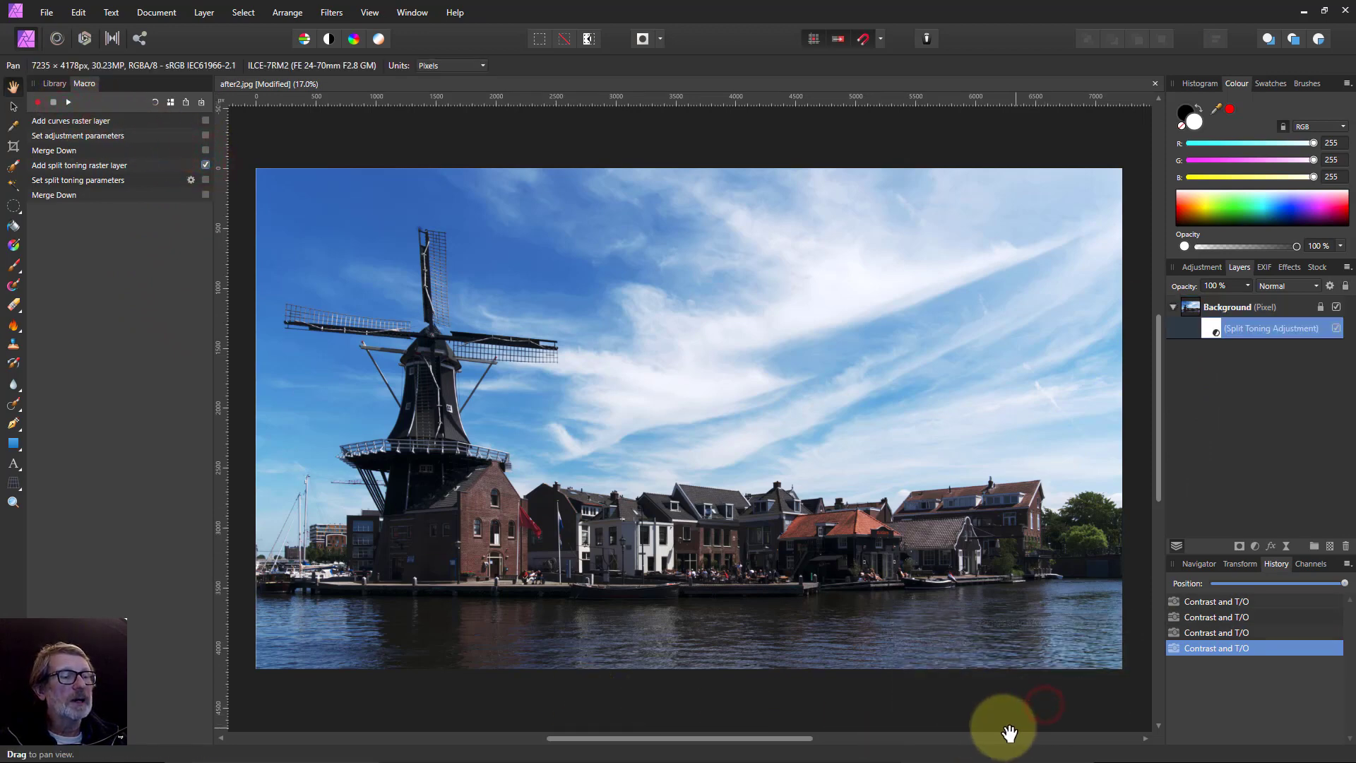
left_click(205, 179)
left_click(68, 101)
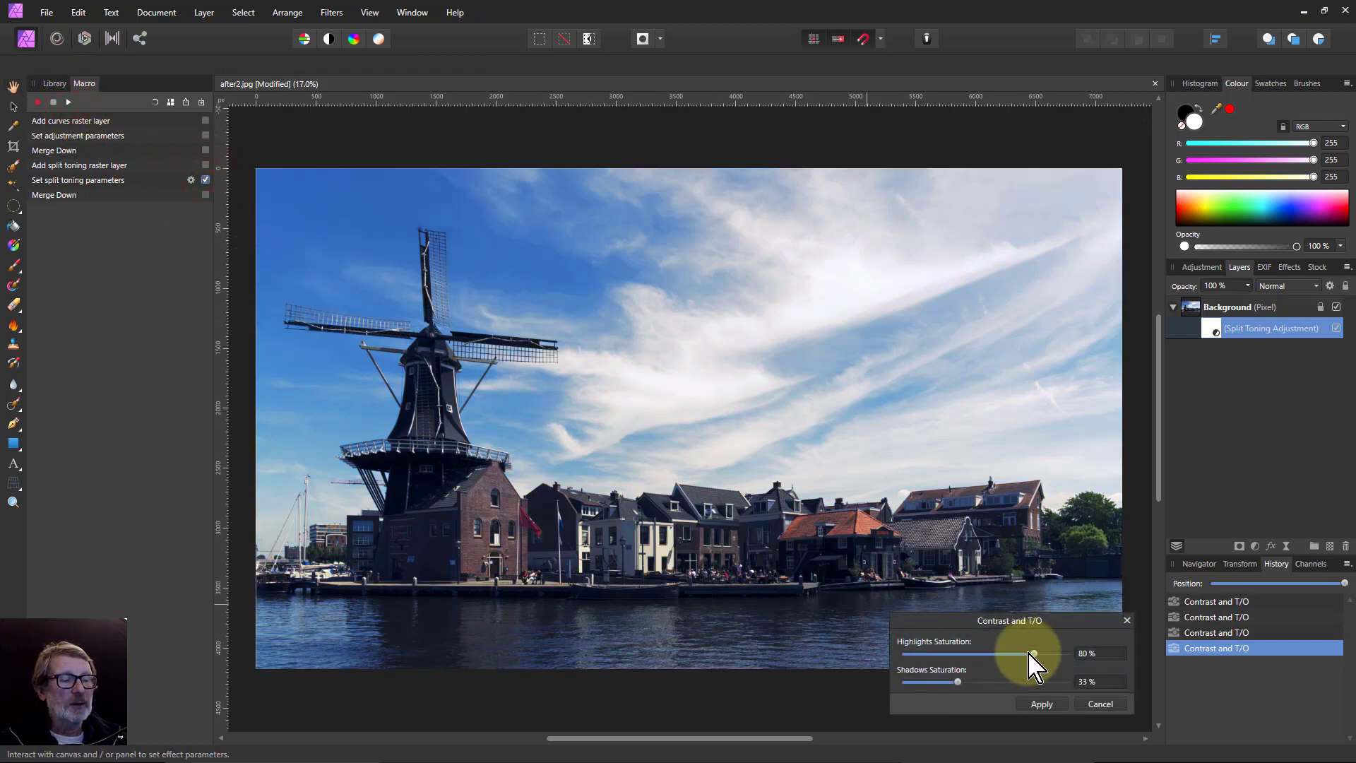
mouse_move(1035, 654)
left_mouse_down()
mouse_move(999, 656)
mouse_move(1023, 653)
left_mouse_up()
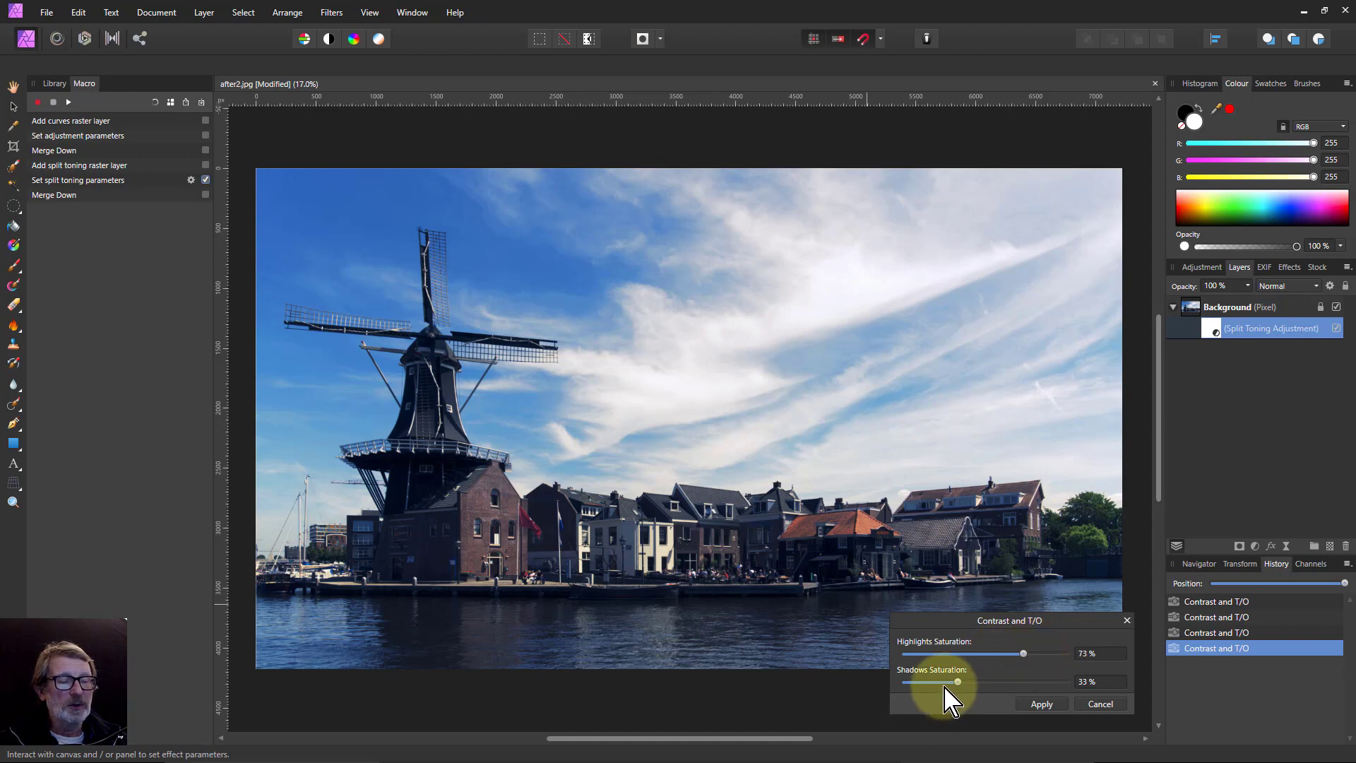
left_click(1042, 705)
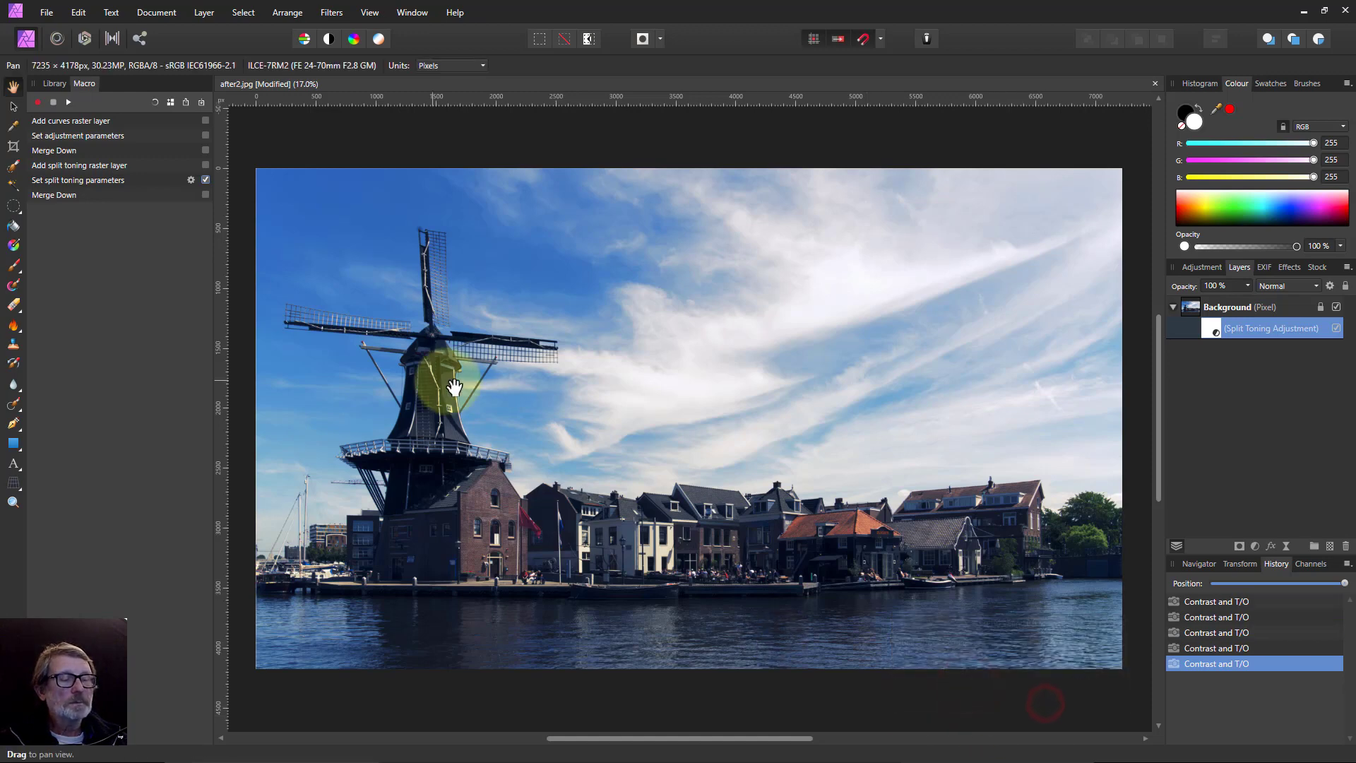
- Run the macro with only the final Merge Down step enabled
left_click(205, 180)
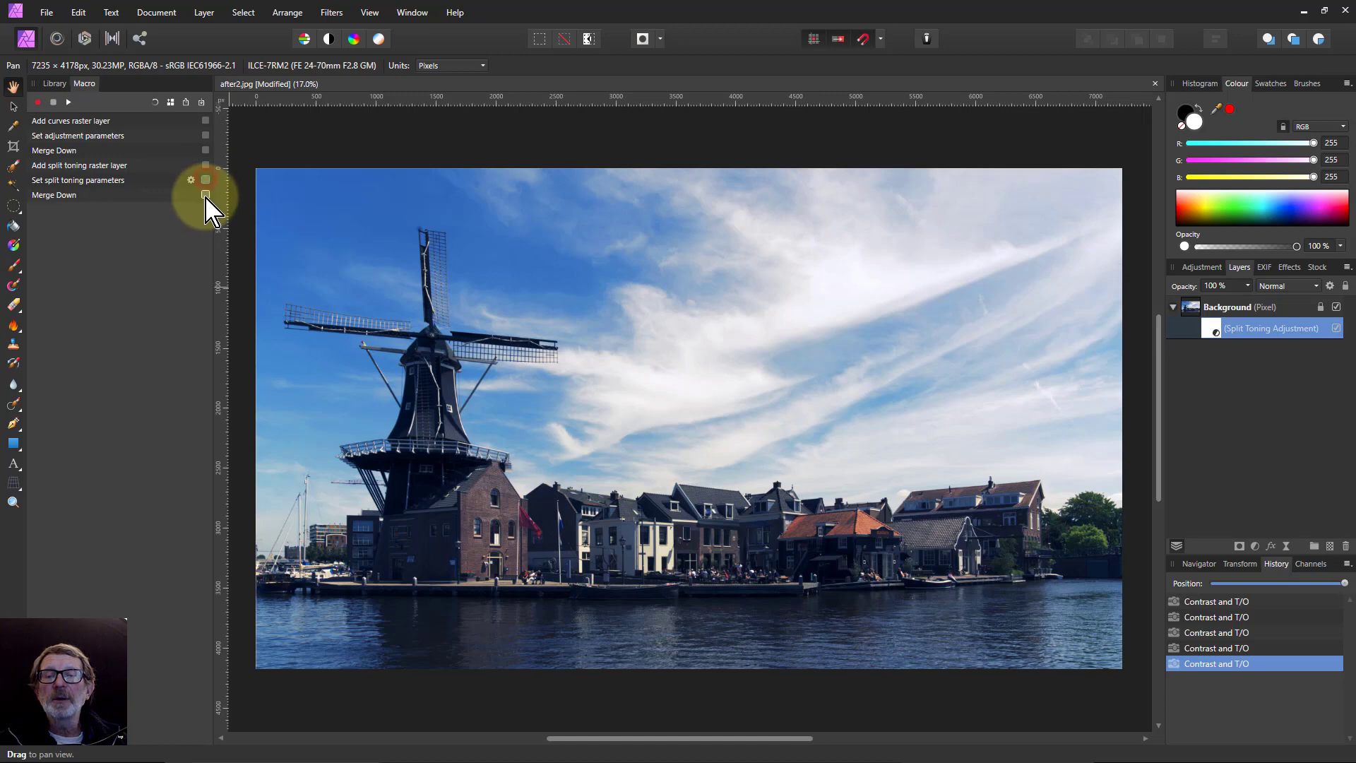
left_click(206, 195)
left_click(68, 102)
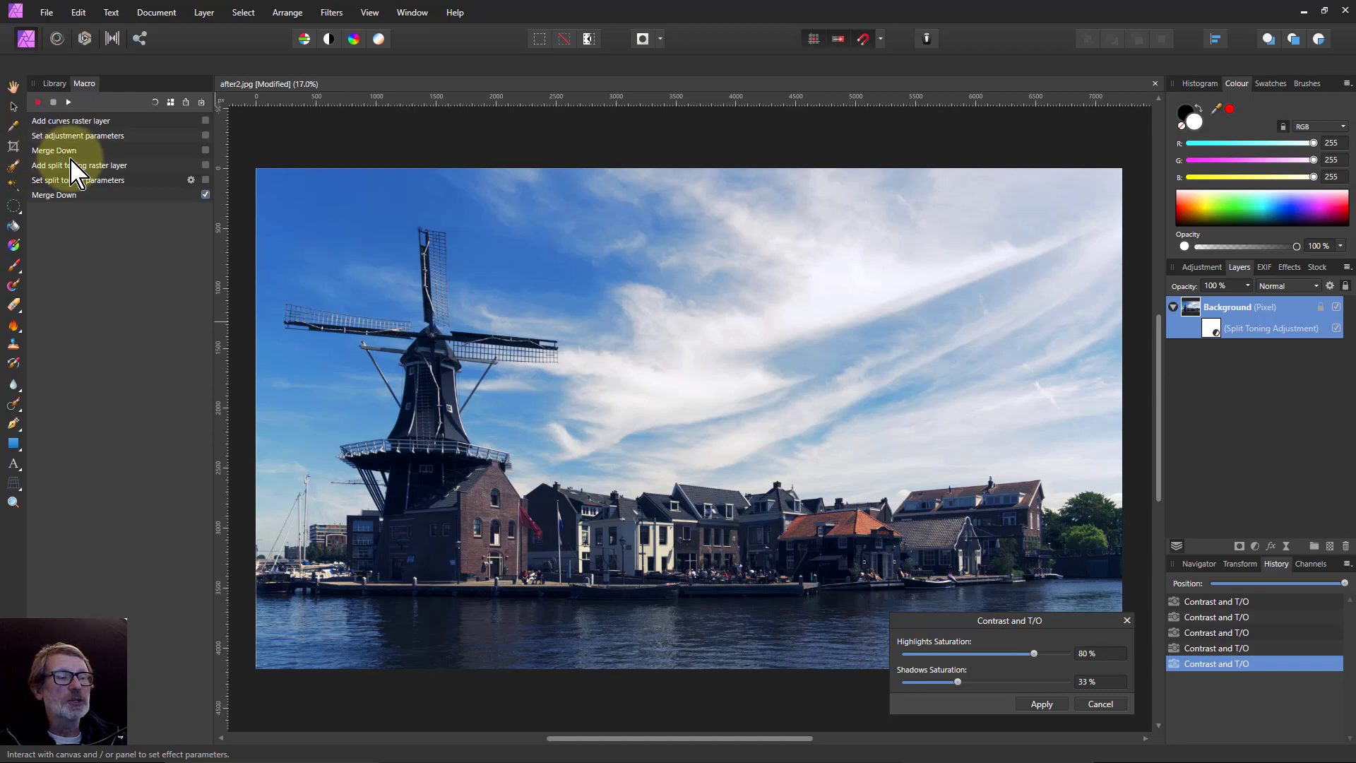
- Enable the parameter and split toning steps, disable Merge Down, and replay Contrast and T/O
left_click(1037, 705)
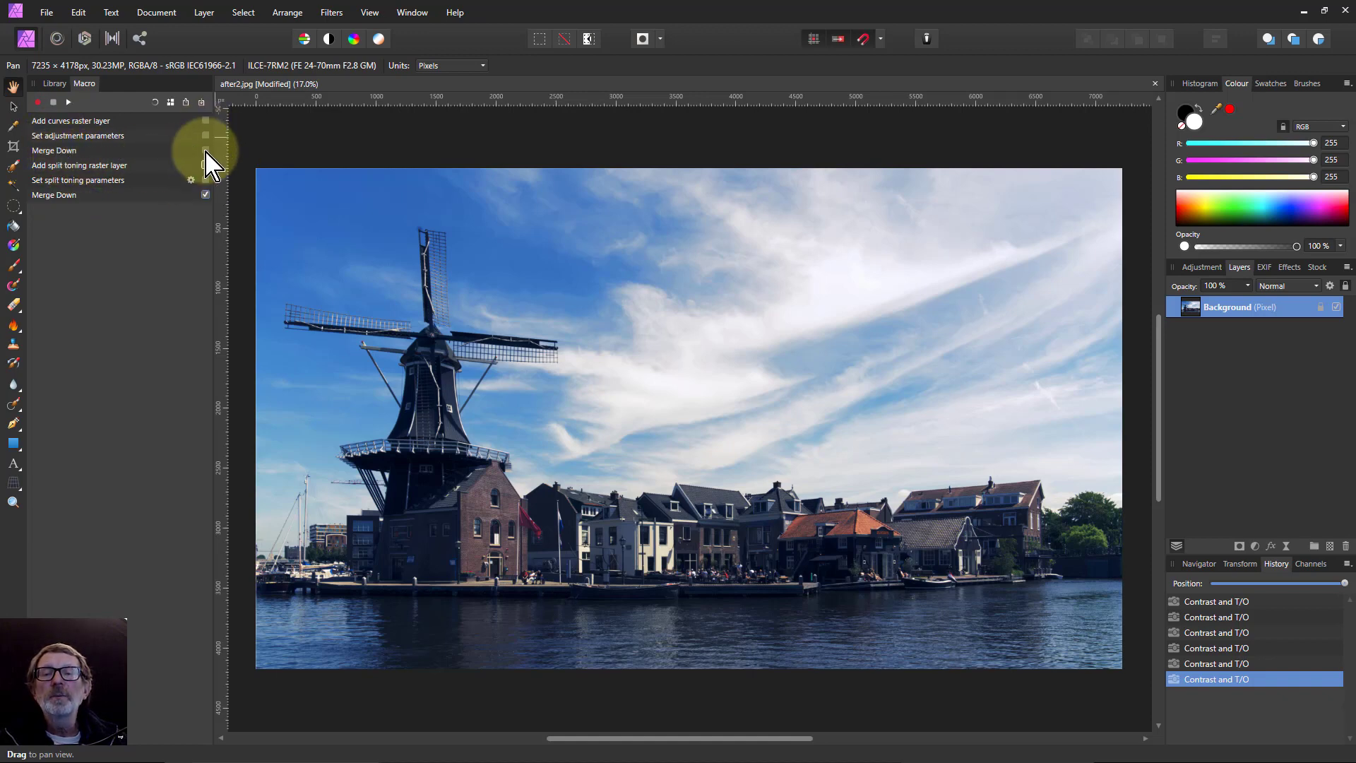
left_click(206, 135)
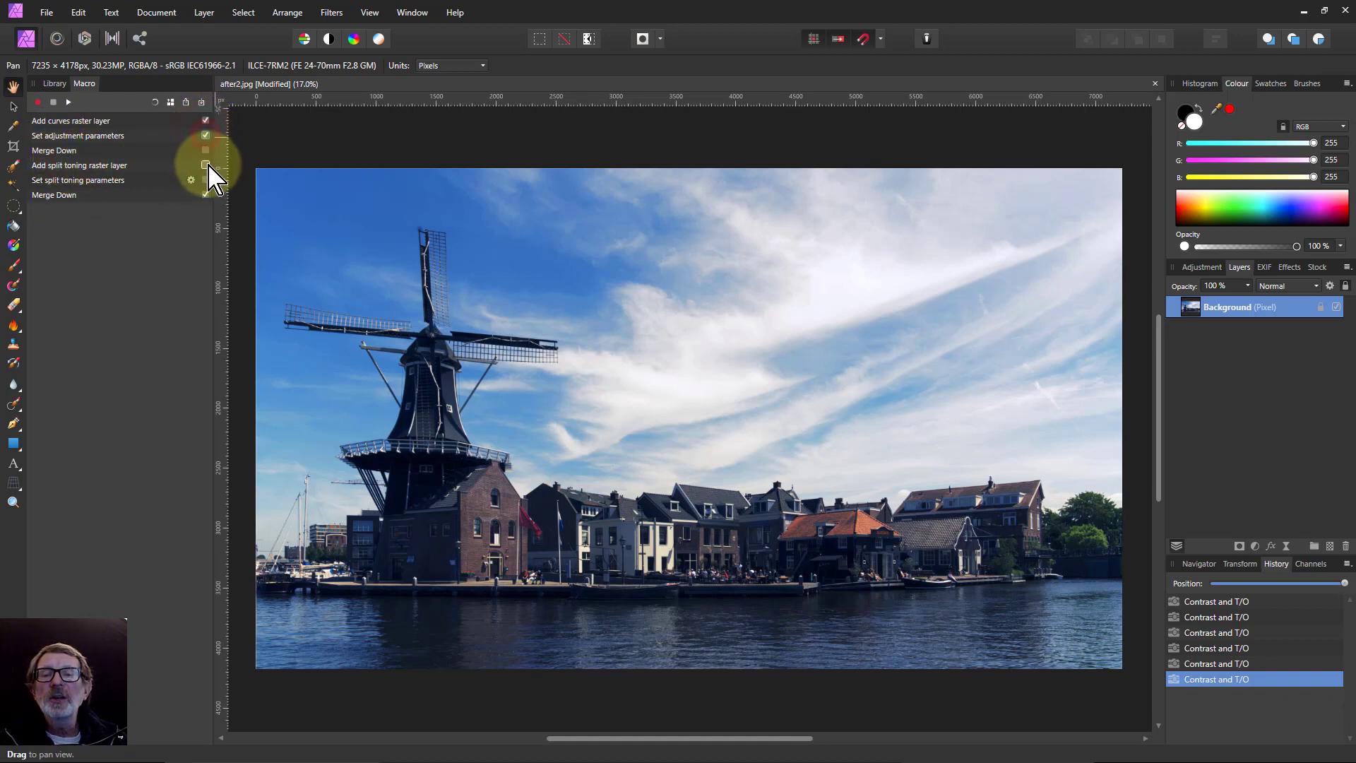
left_click(205, 181)
left_click(206, 195)
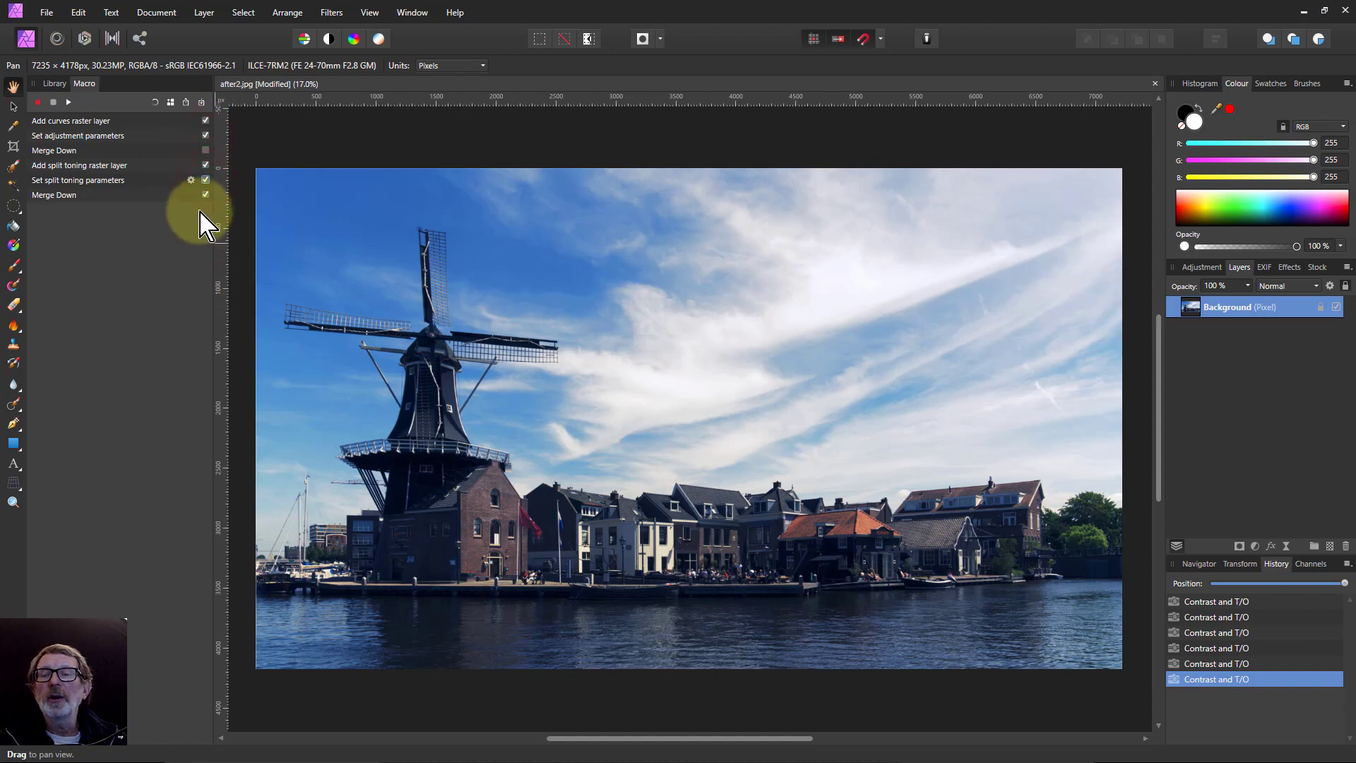
left_click(205, 195)
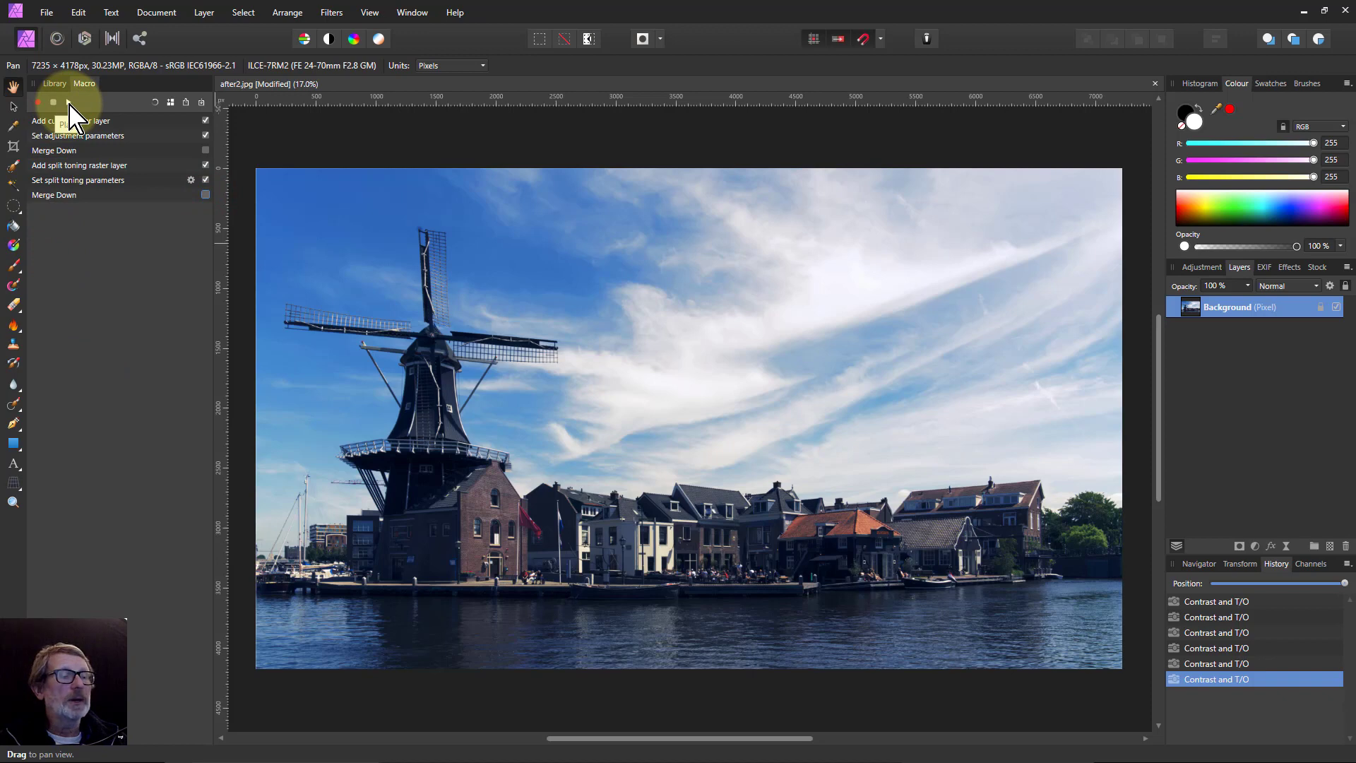
left_click(69, 102)
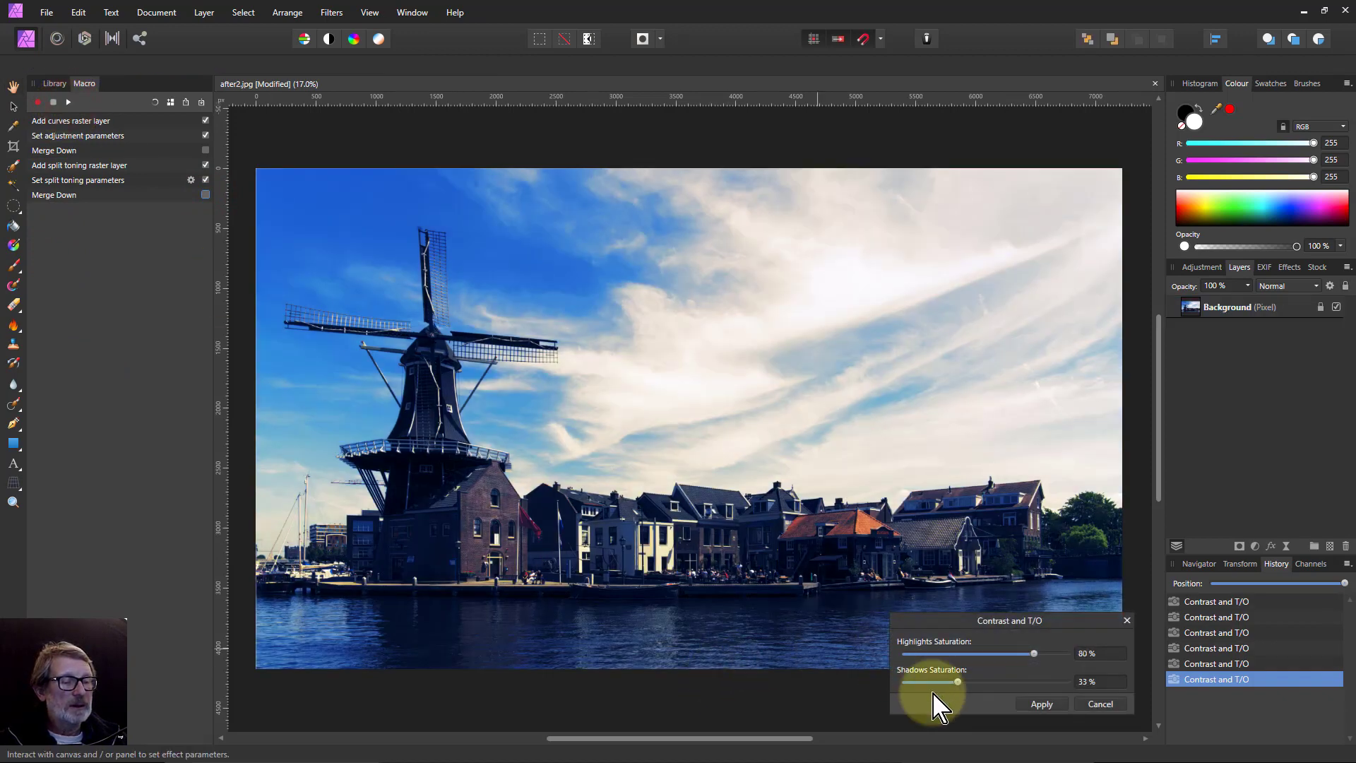
left_click(1043, 705)
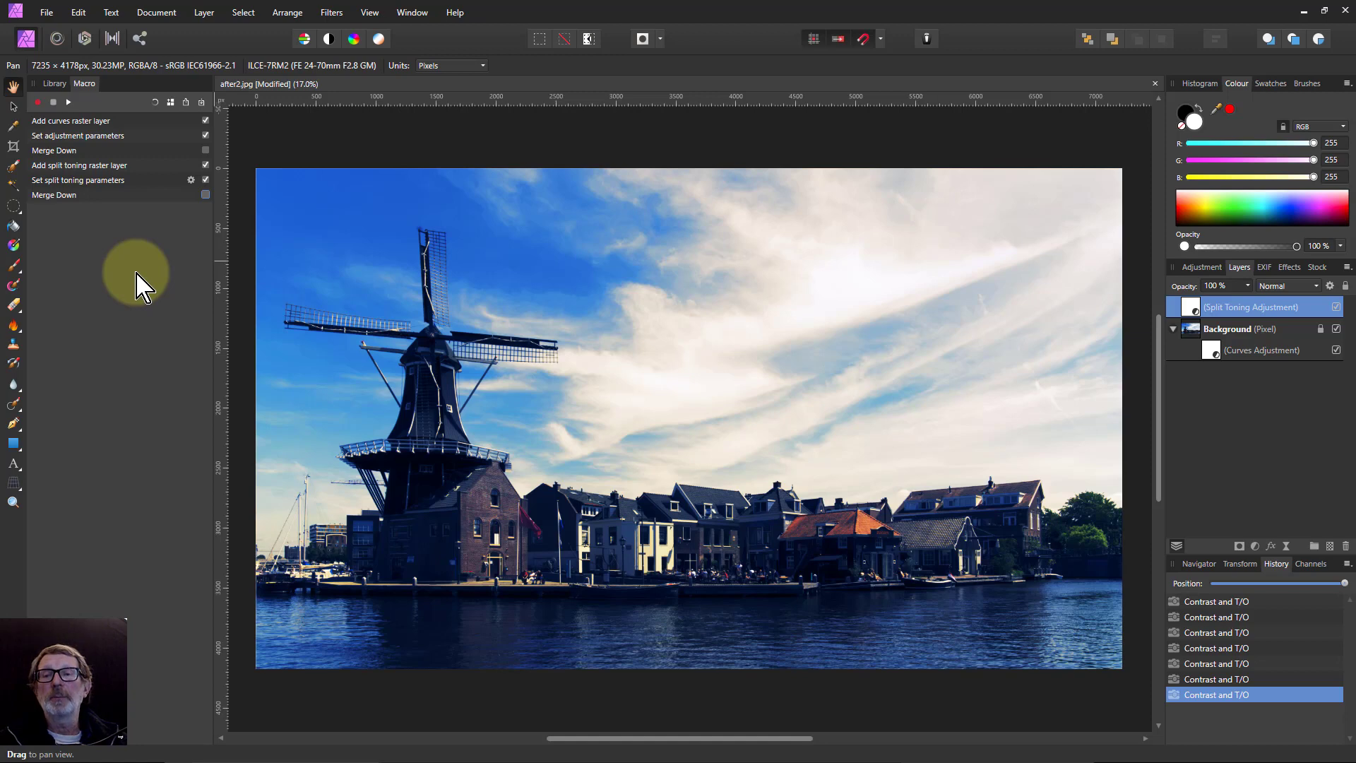
- Reset the Macro panel, revert history to the original photo, and show the Library
left_click(157, 104)
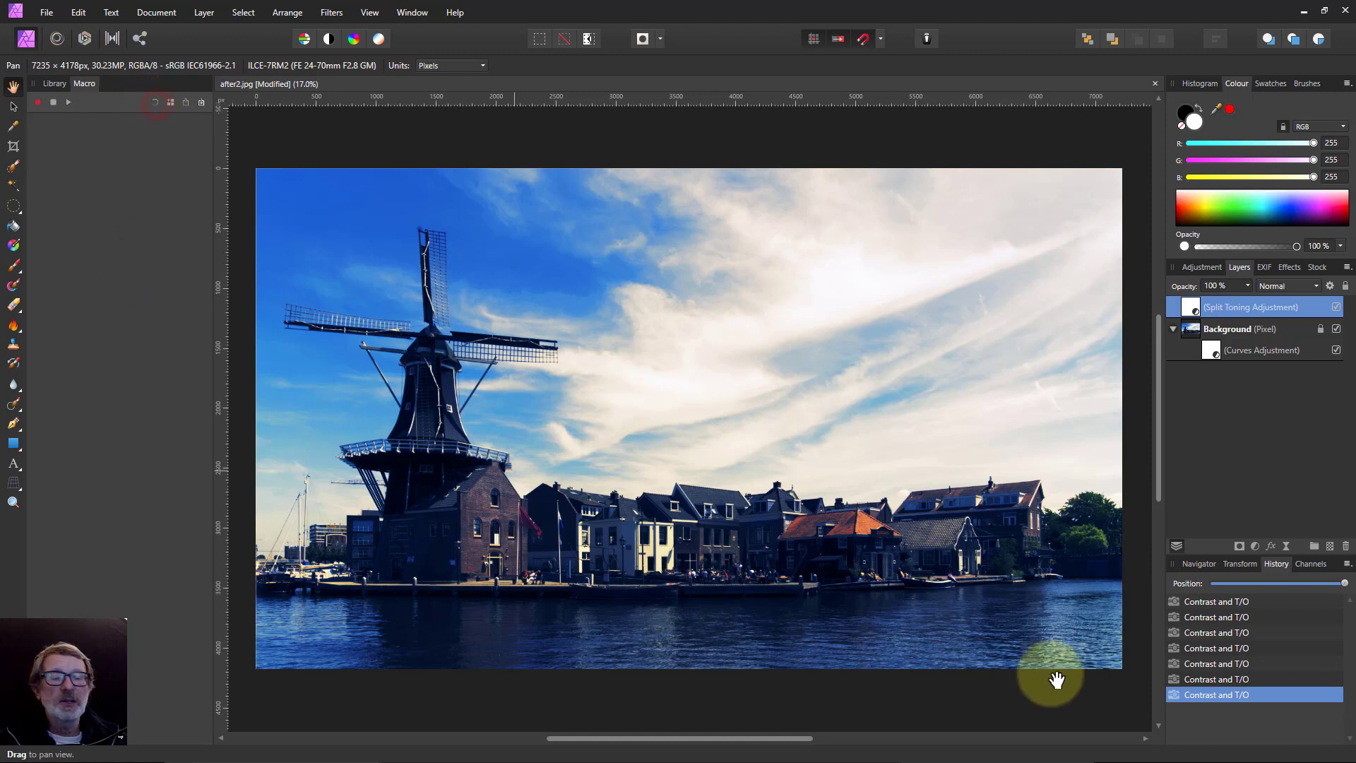
left_click(1215, 584)
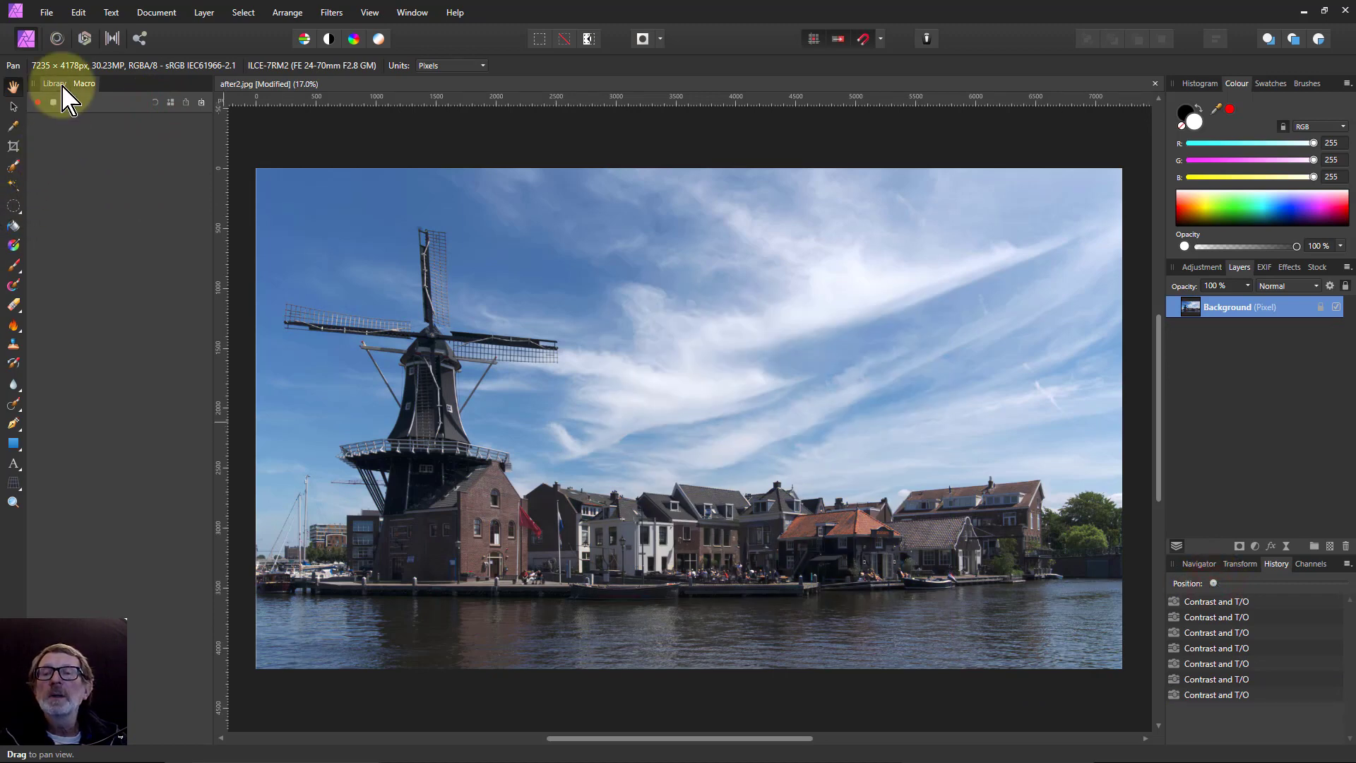
left_click(54, 84)
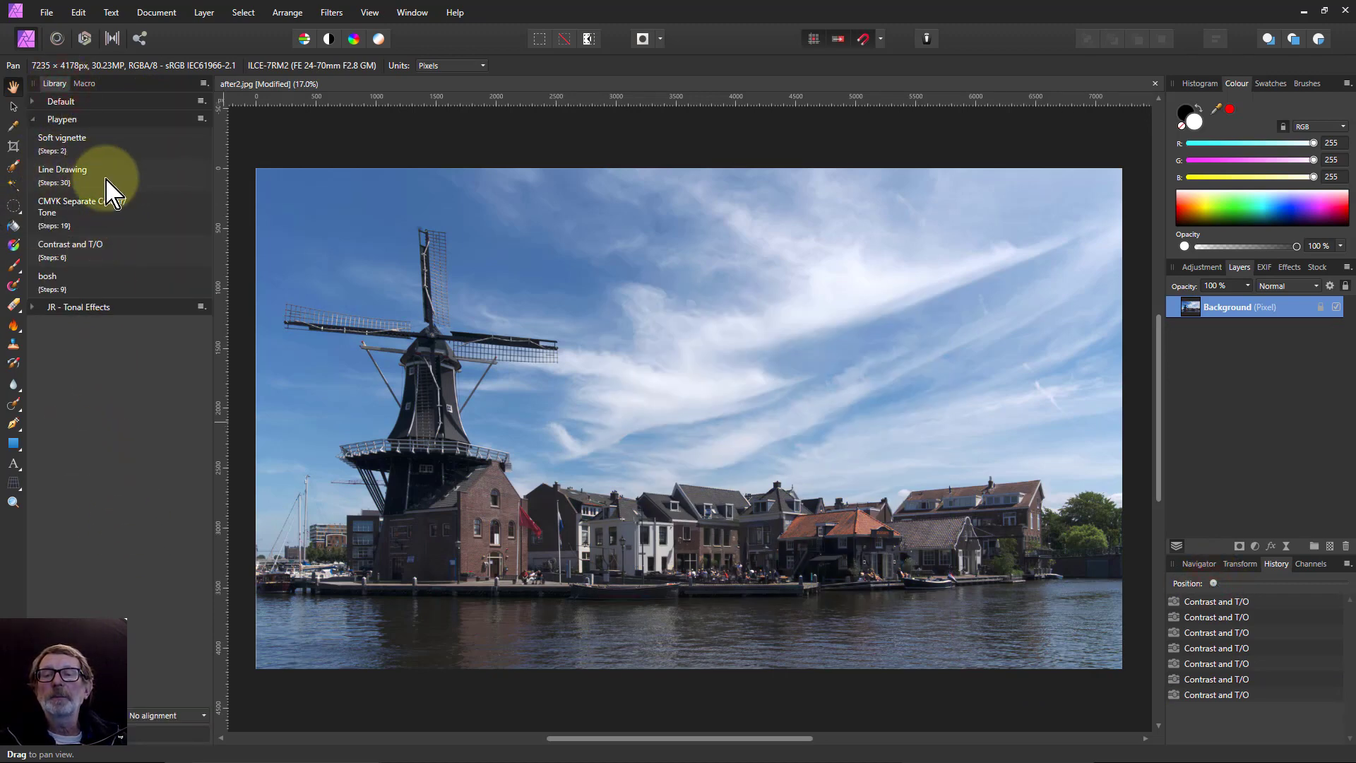
- Try the Line Drawing macro with stronger lines, then cancel it
left_click(82, 178)
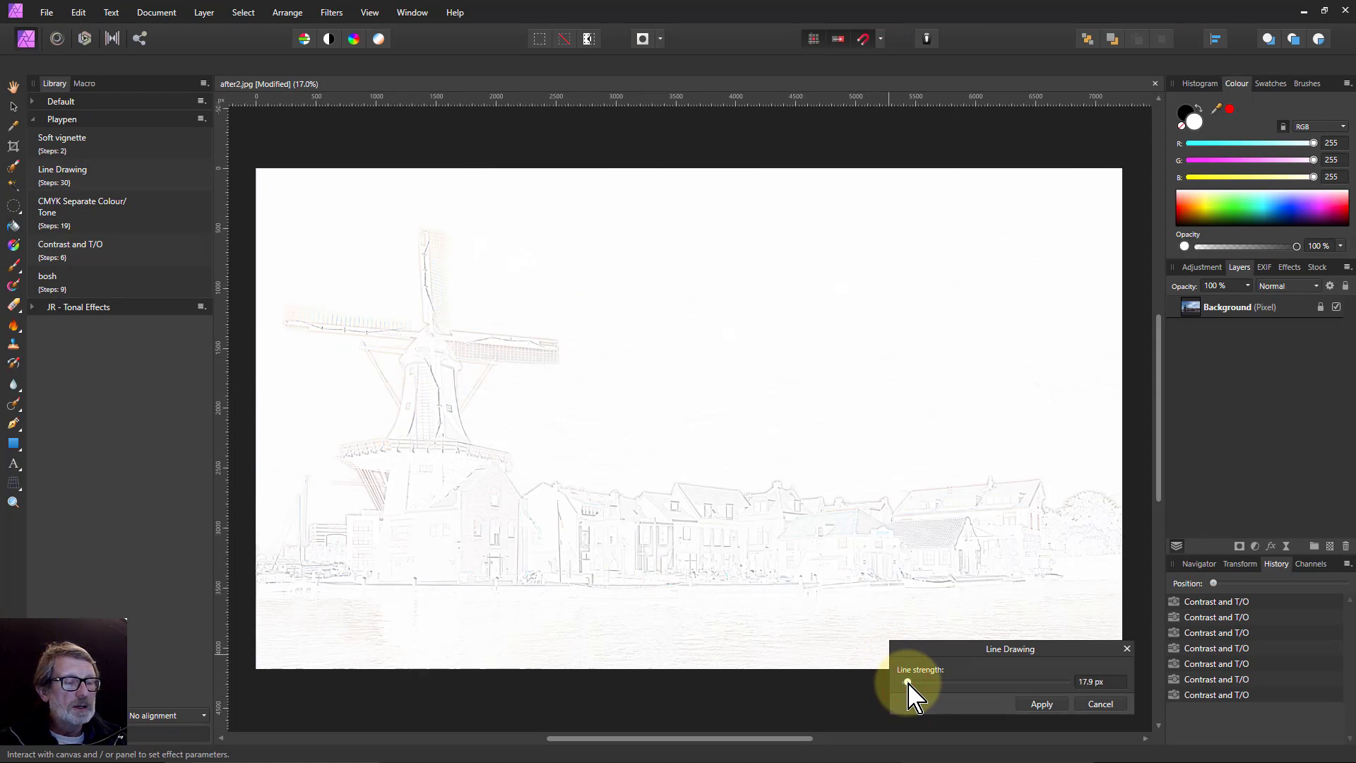
mouse_move(908, 684)
left_mouse_down()
mouse_move(947, 685)
mouse_move(924, 686)
left_mouse_up()
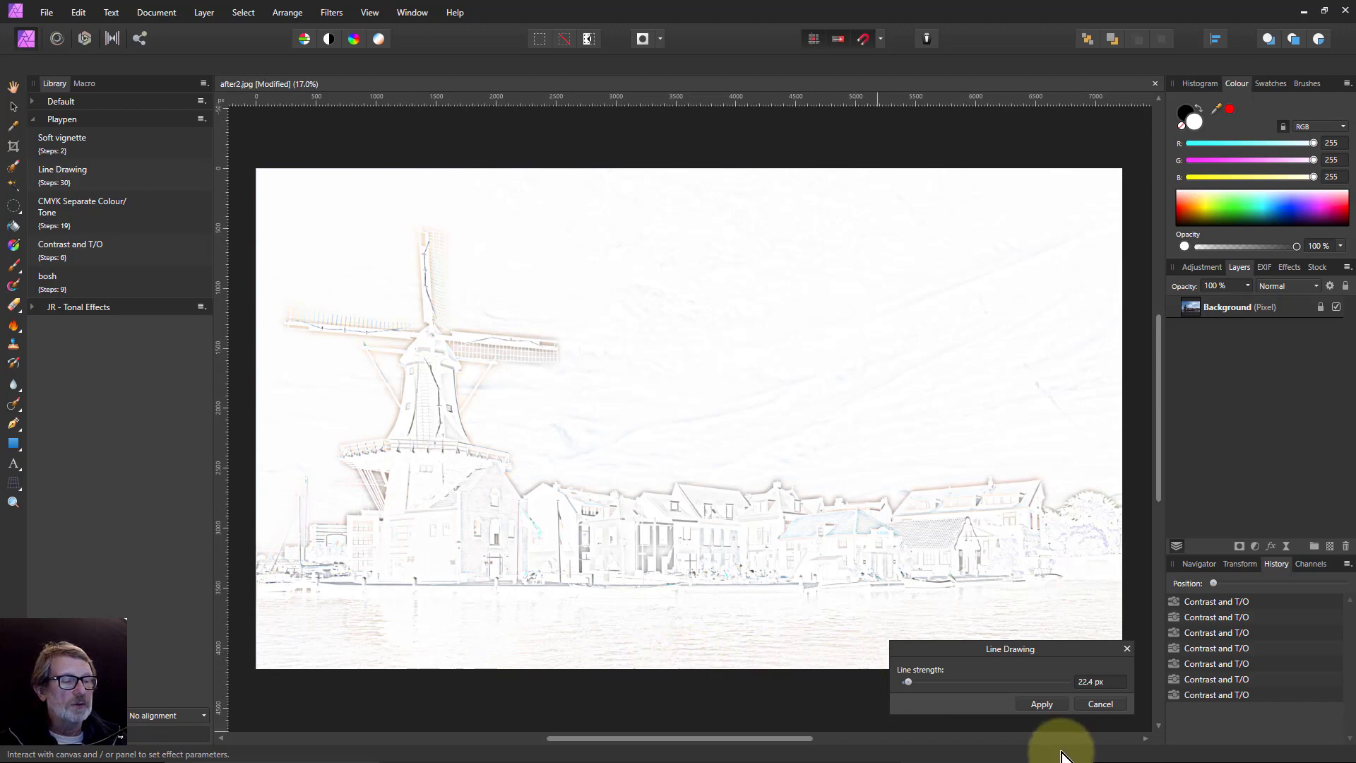
left_click(1101, 704)
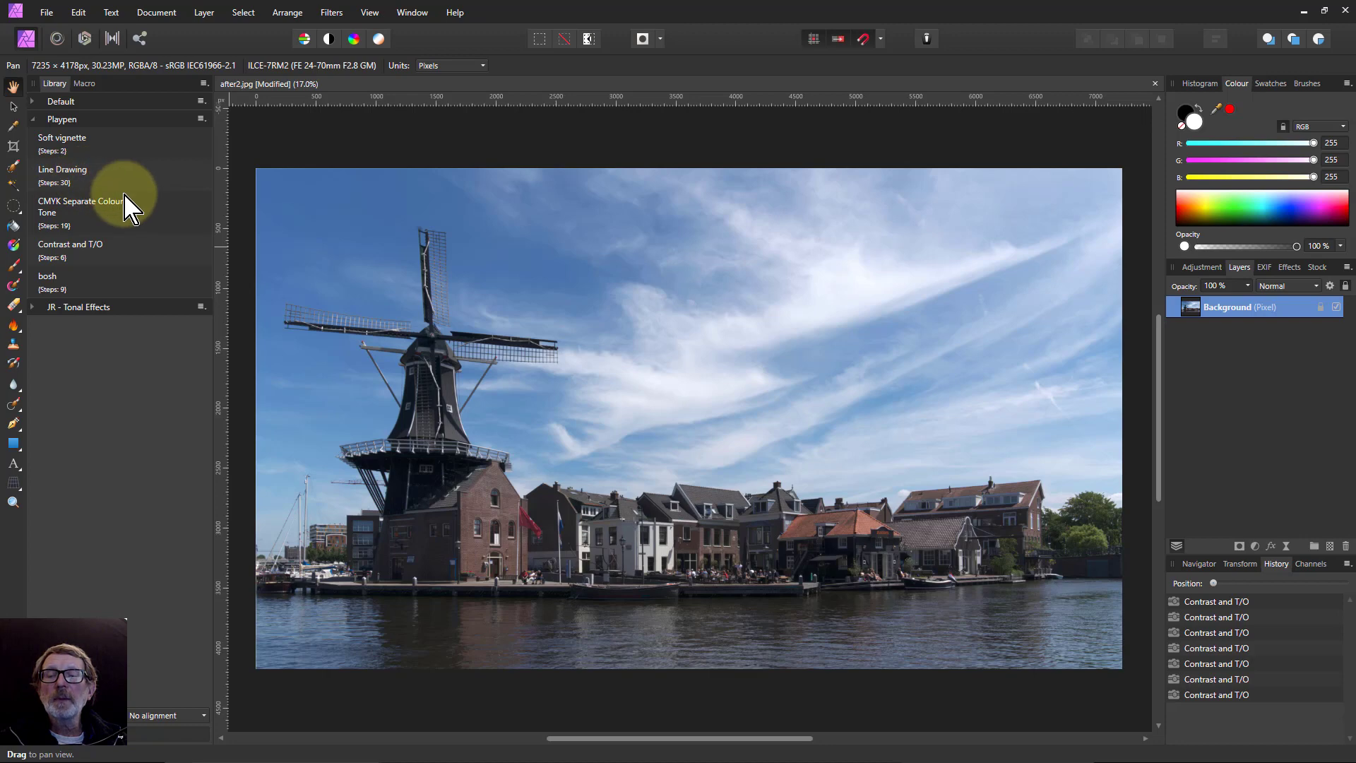
left_click(88, 171)
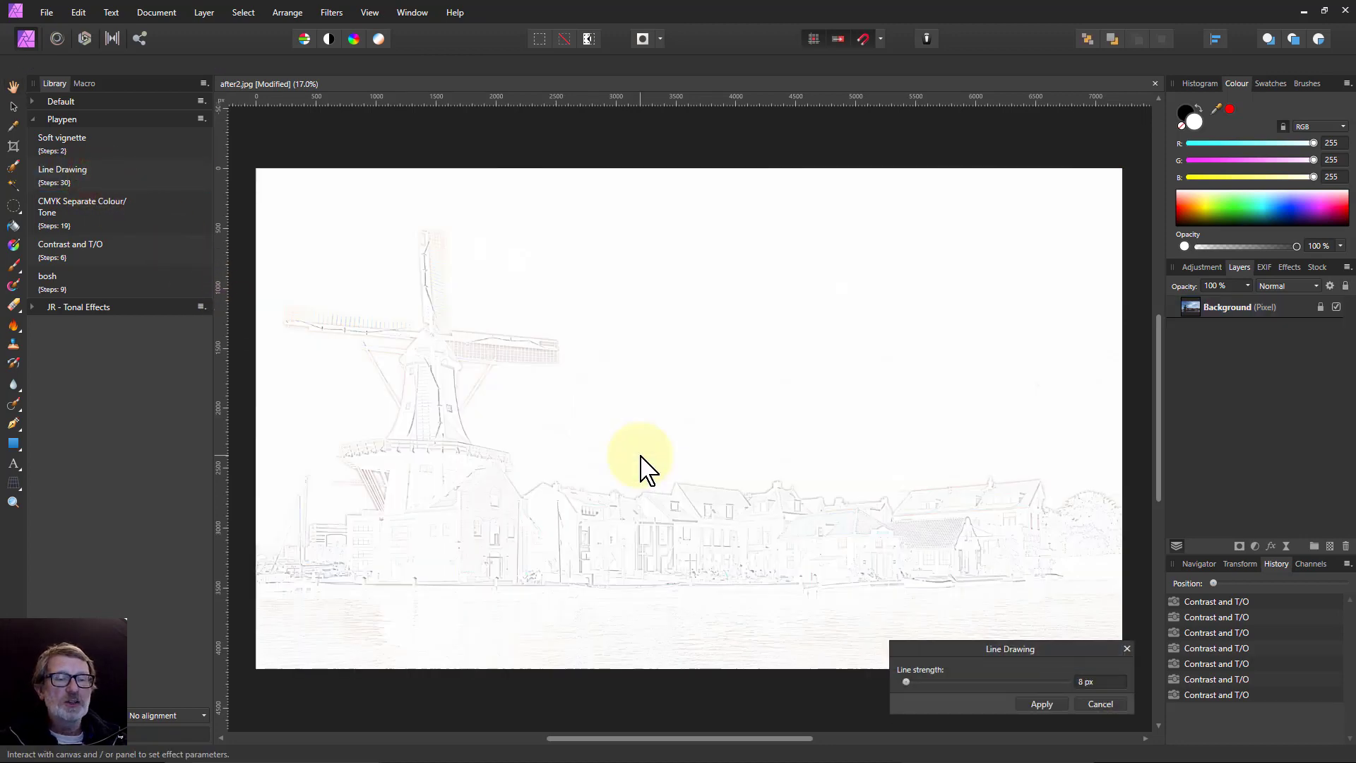
left_click(1046, 704)
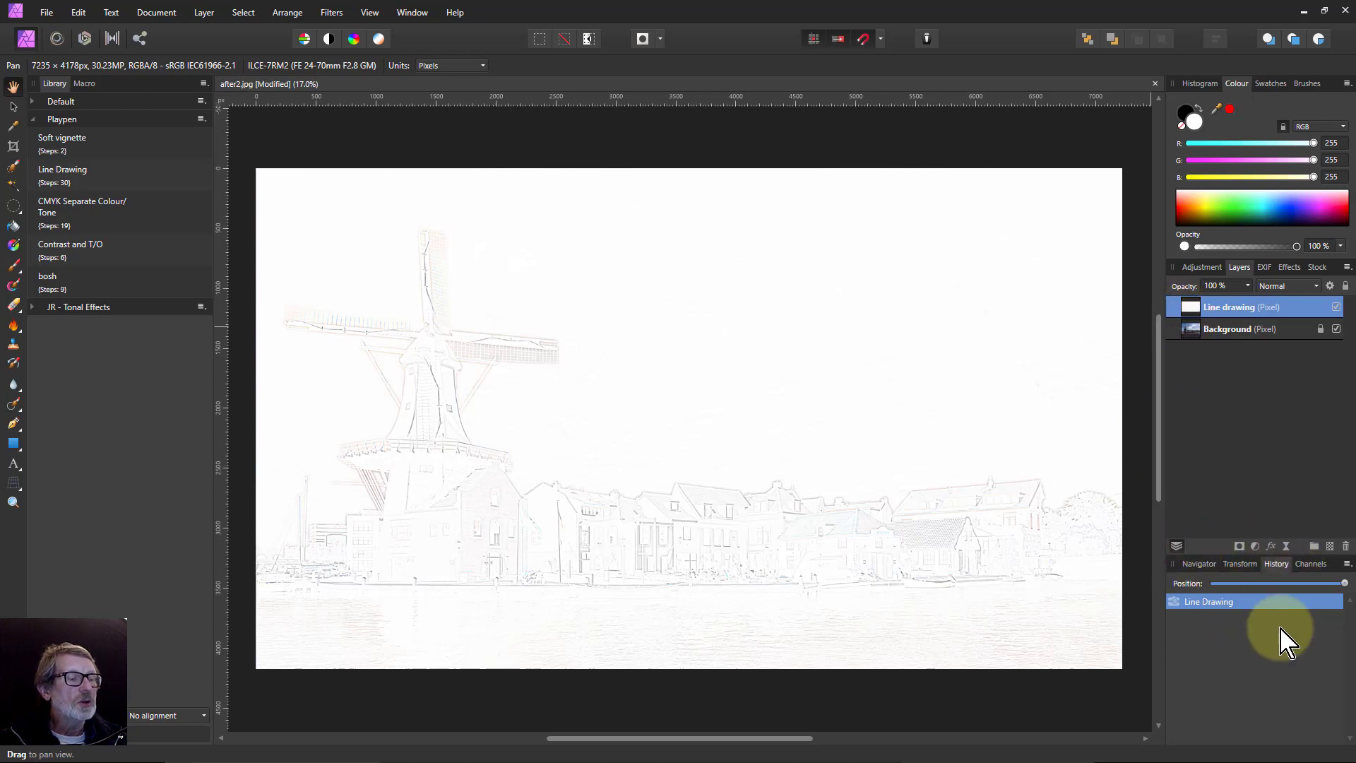
left_click(1213, 584)
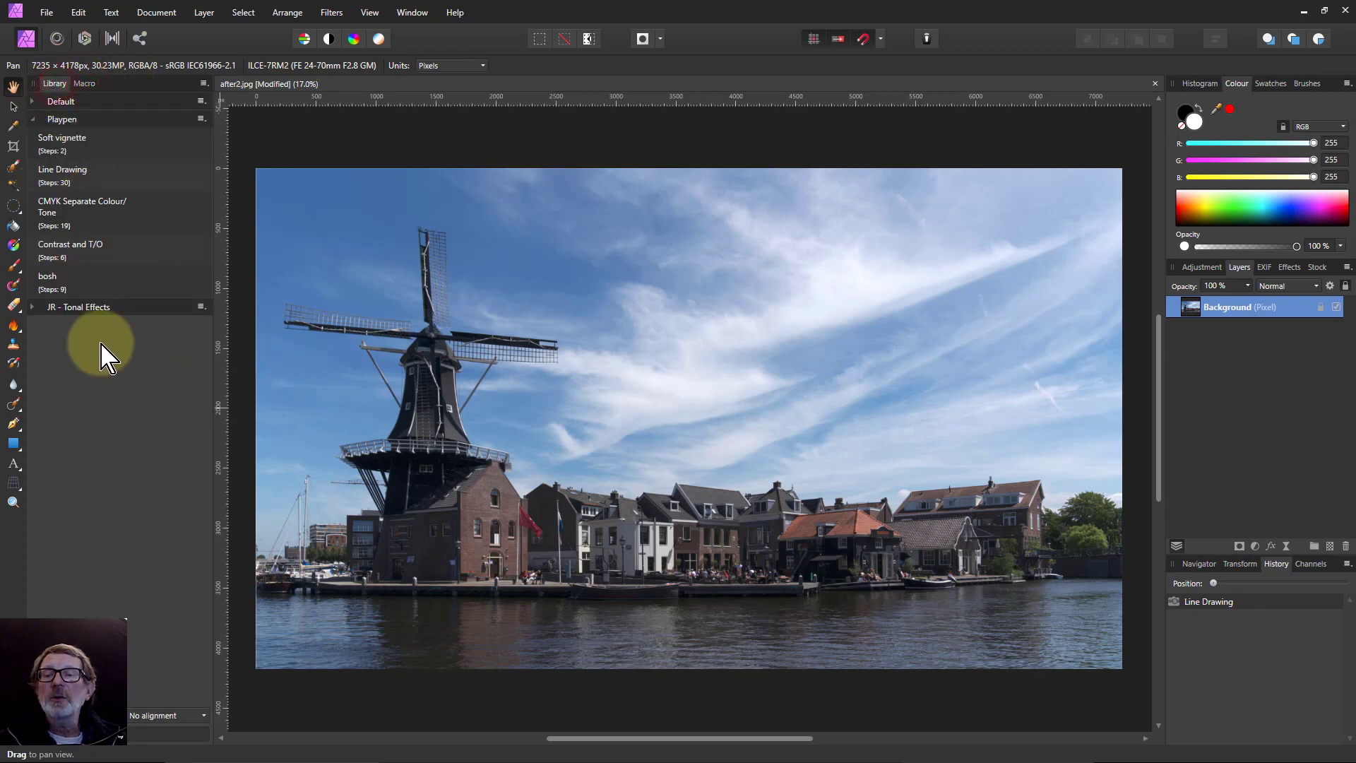
- Load the Line Drawing macro into the macro editor, comparing its final Rasterise step with the Layer menu
right_click(76, 182)
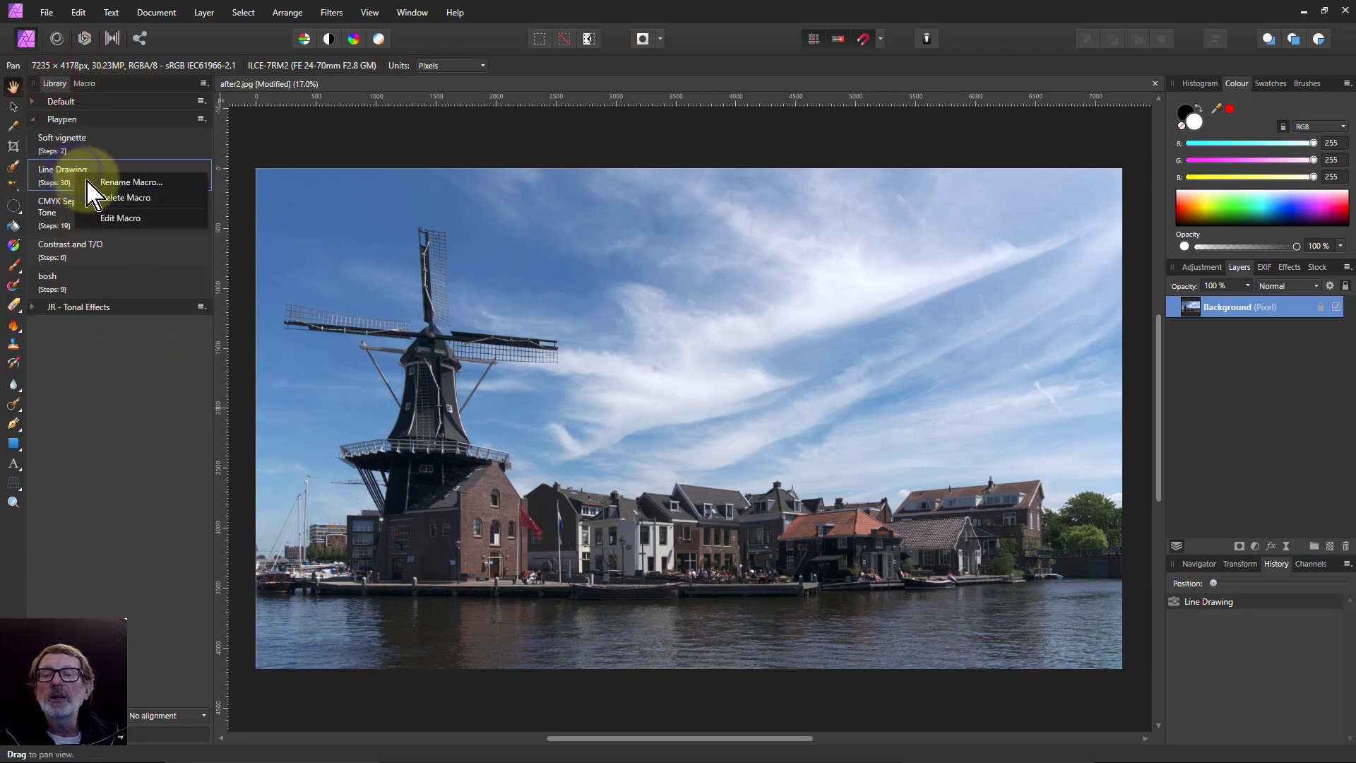
left_click(121, 219)
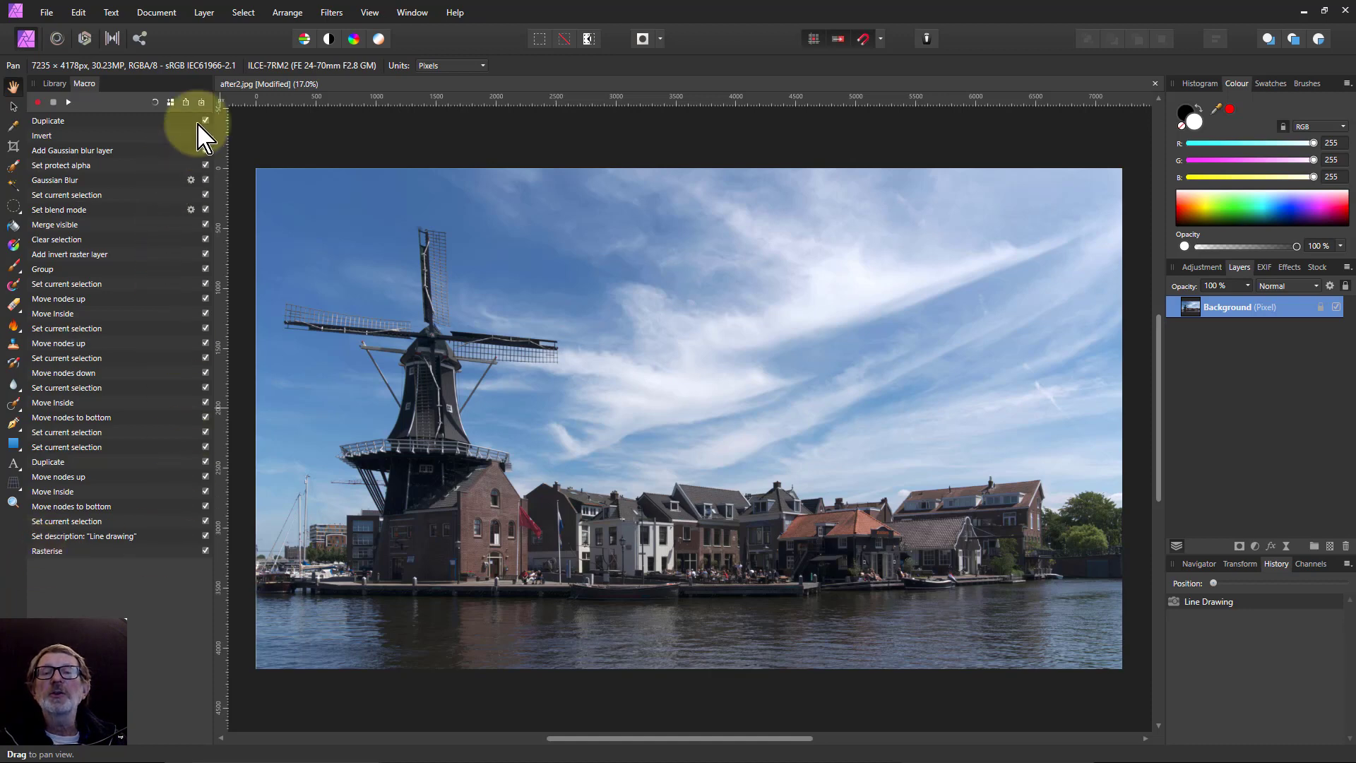
left_click(201, 13)
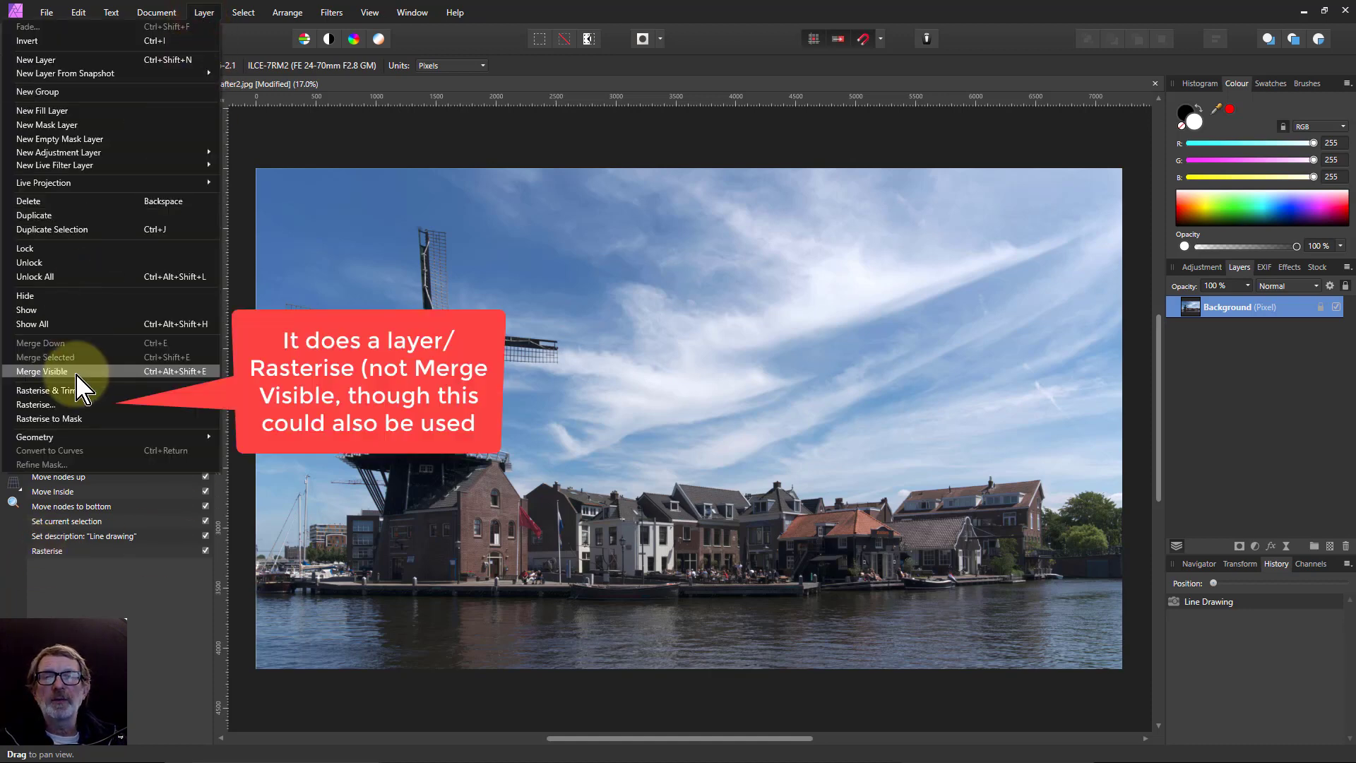
left_click(100, 571)
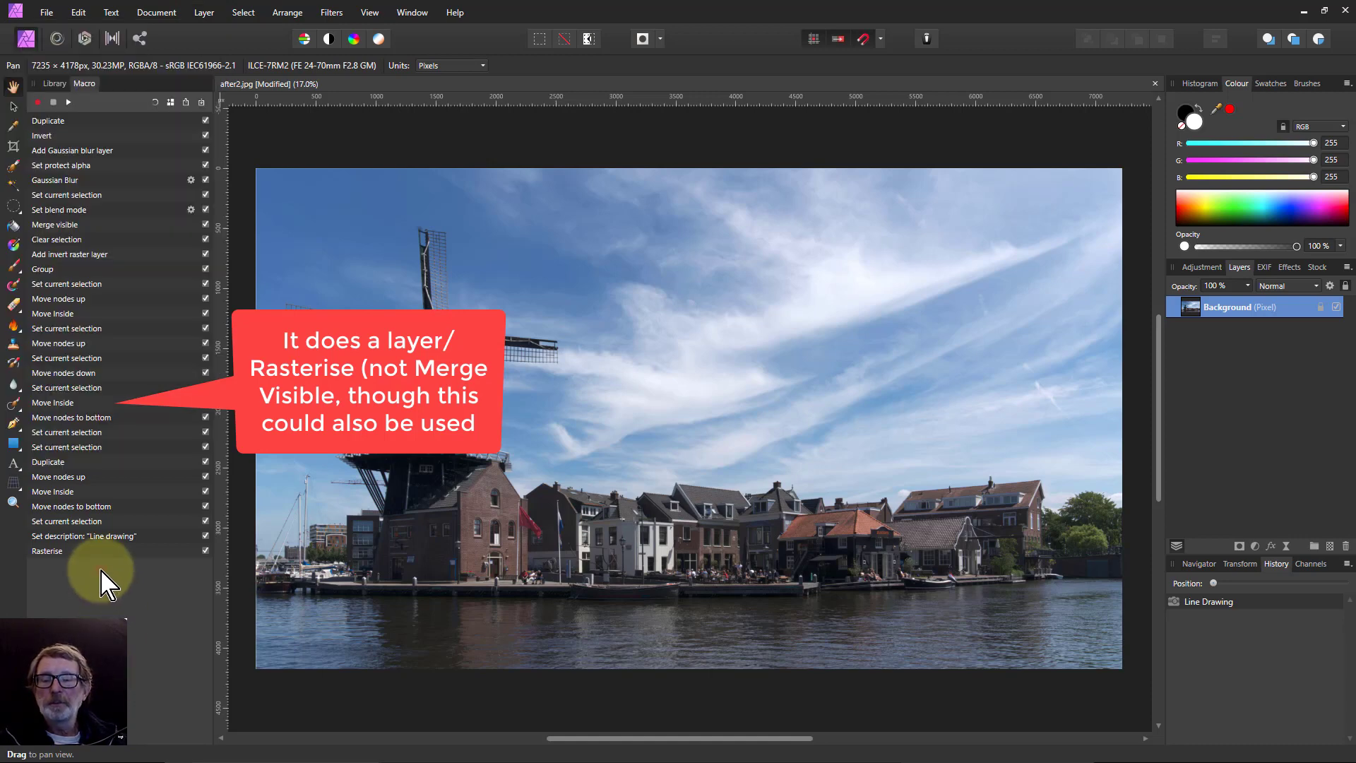
- Disable the Rasterise step and replay the Line Drawing macro, accepting the default line strength
left_click(205, 551)
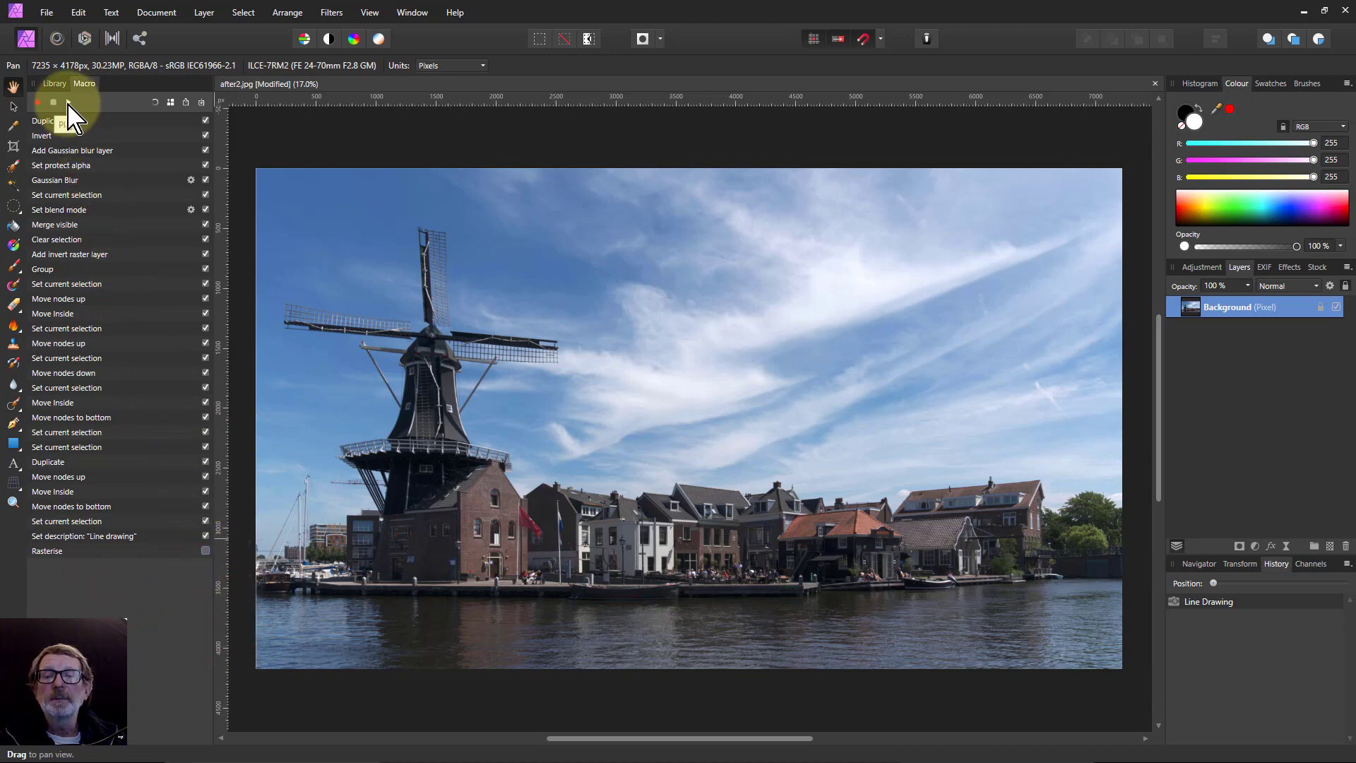
left_click(68, 103)
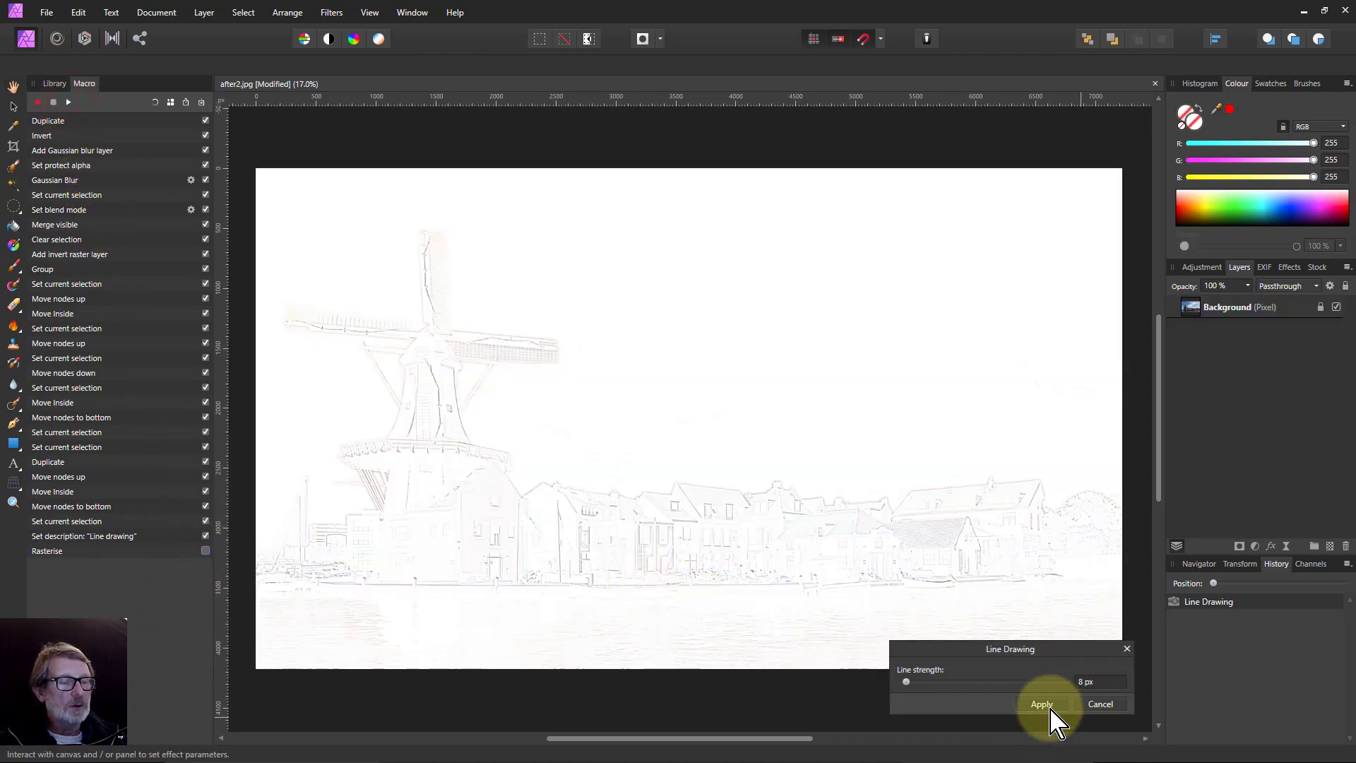
left_click(1043, 705)
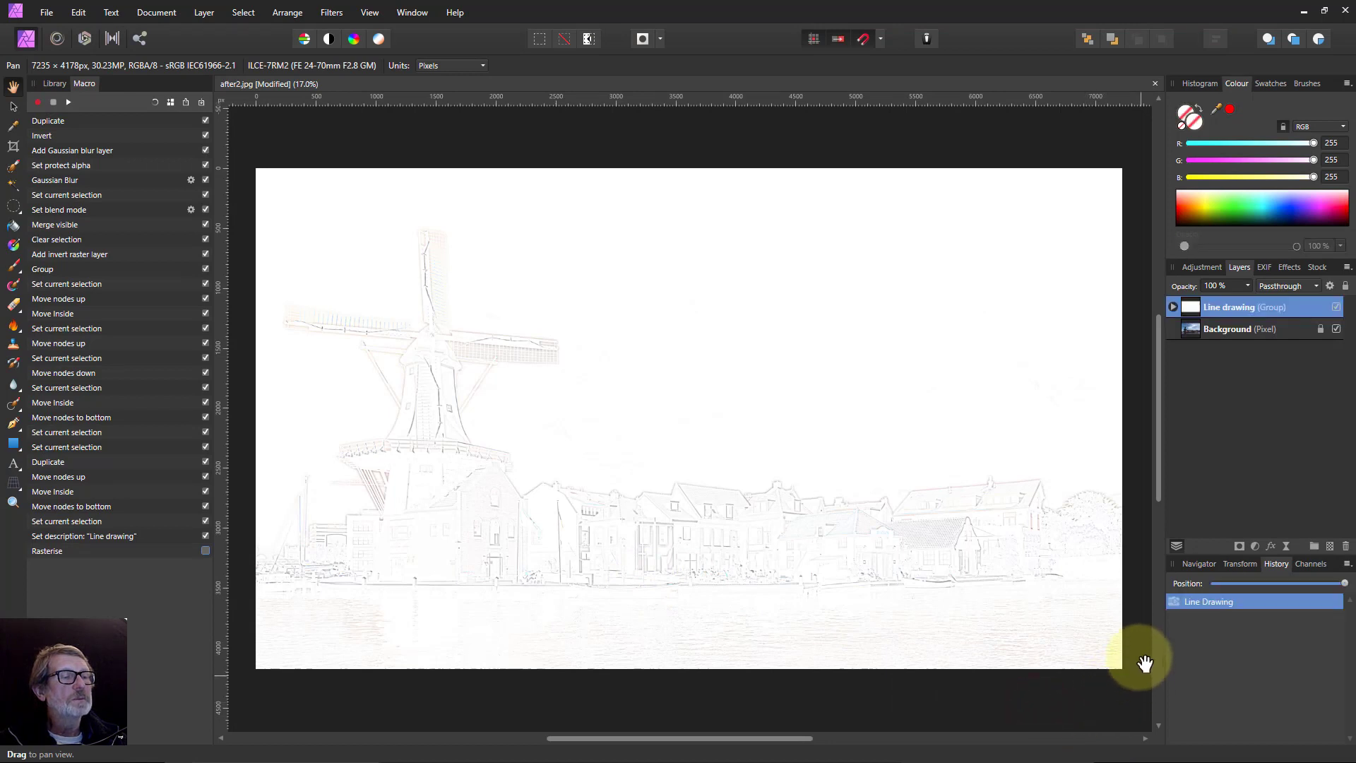
- Expand the Line drawing group to reveal its Invert and Gaussian Blur layers, then return to the macro library
left_click(1174, 307)
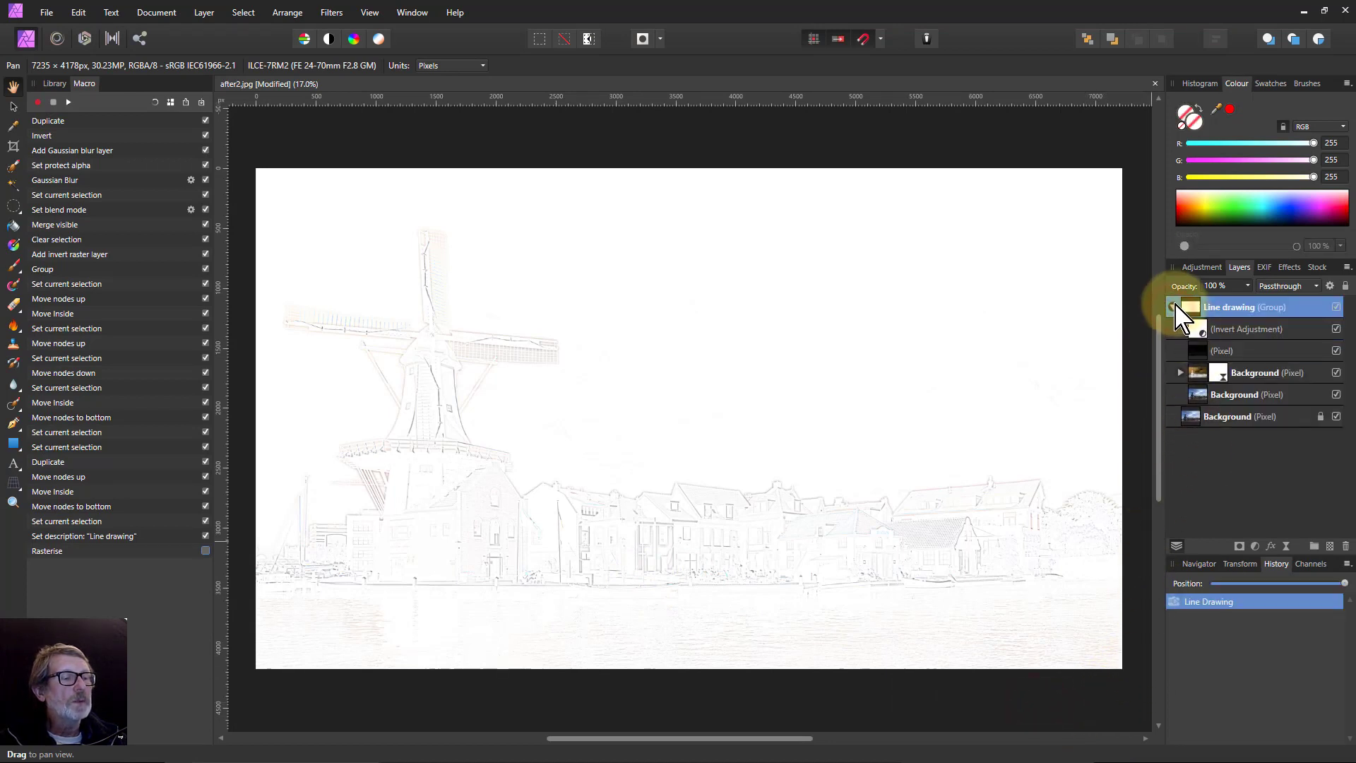
left_click(1180, 372)
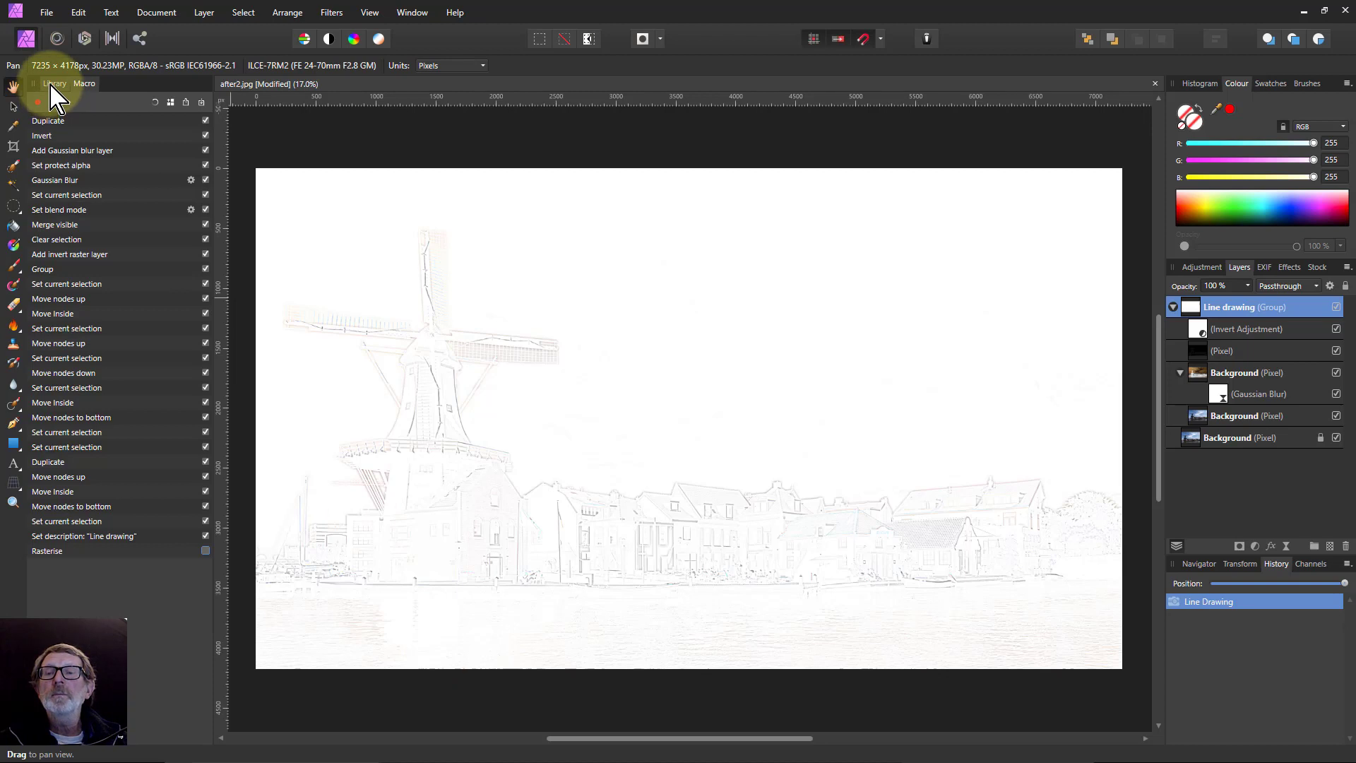
left_click(53, 84)
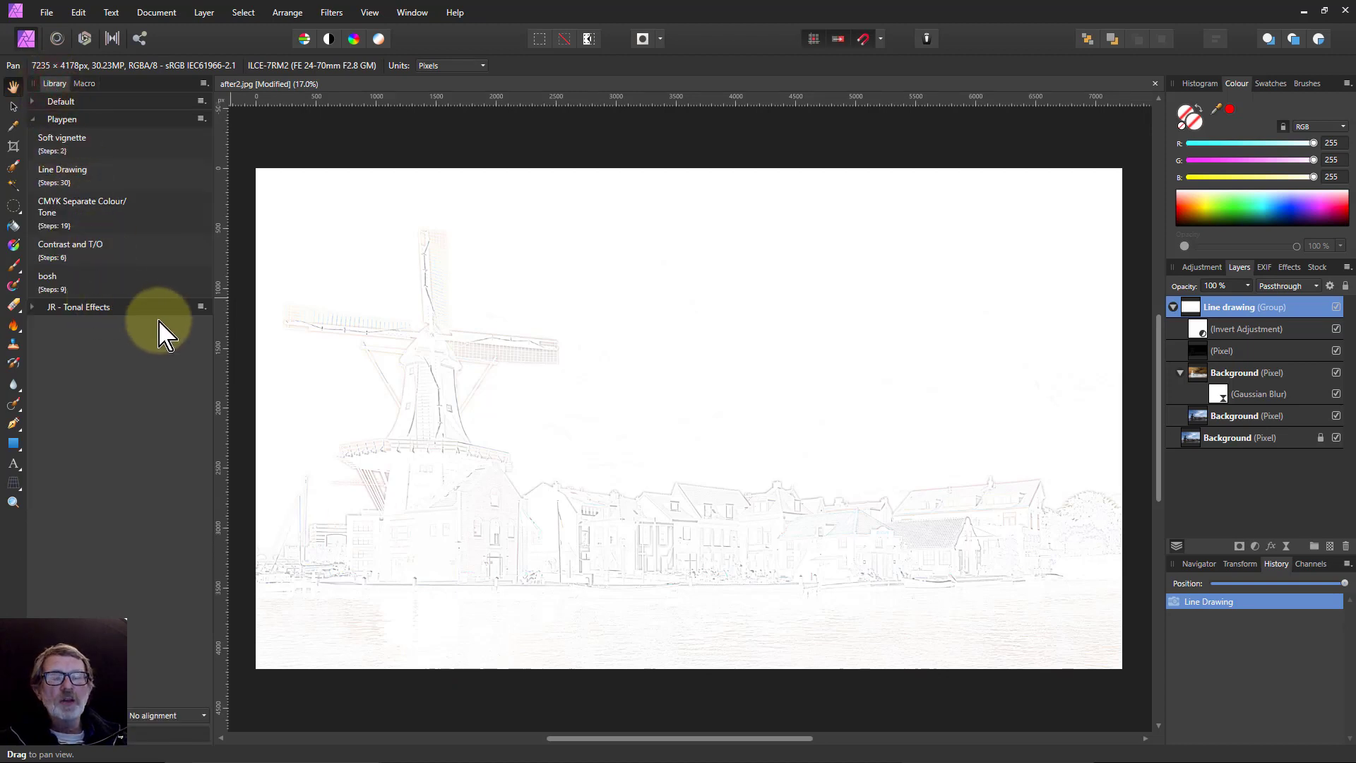